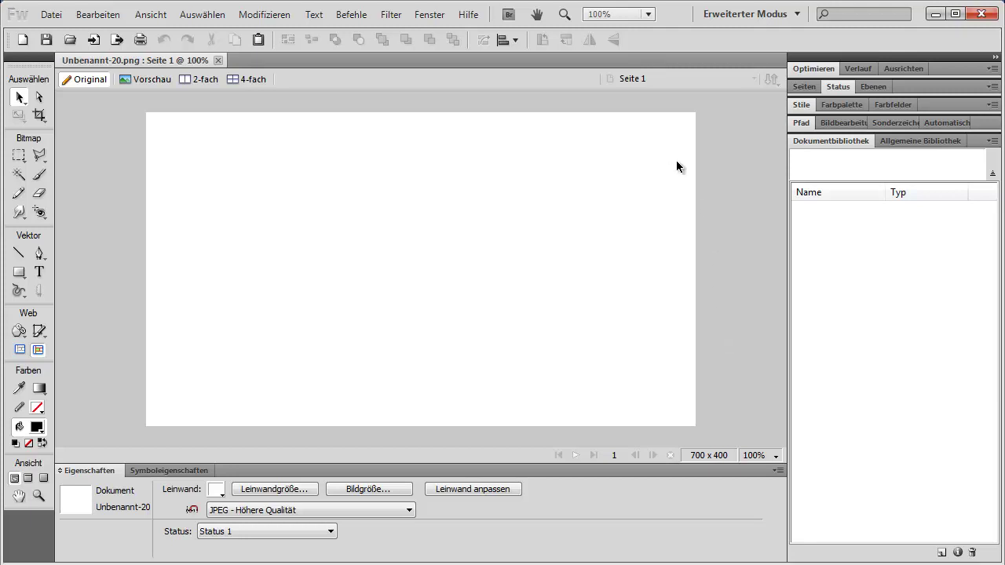
# - Show the document's states and draw a black rectangle about 107 × 78 px left of the canvas centre
pyautogui.click(838, 88)
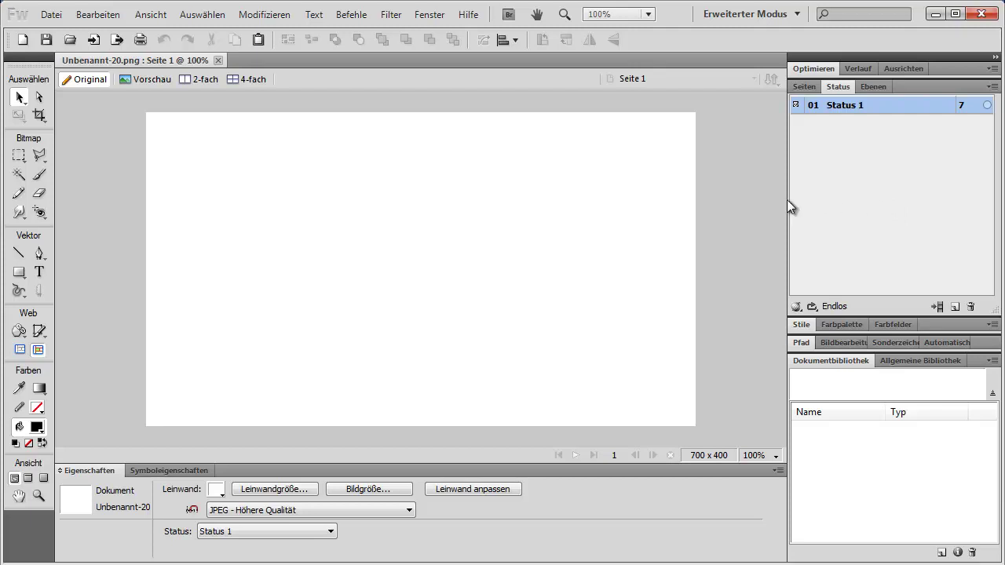
pyautogui.click(20, 275)
pyautogui.moveTo(307, 208)
pyautogui.mouseDown()
pyautogui.moveTo(364, 265)
pyautogui.moveTo(392, 270)
pyautogui.mouseUp()
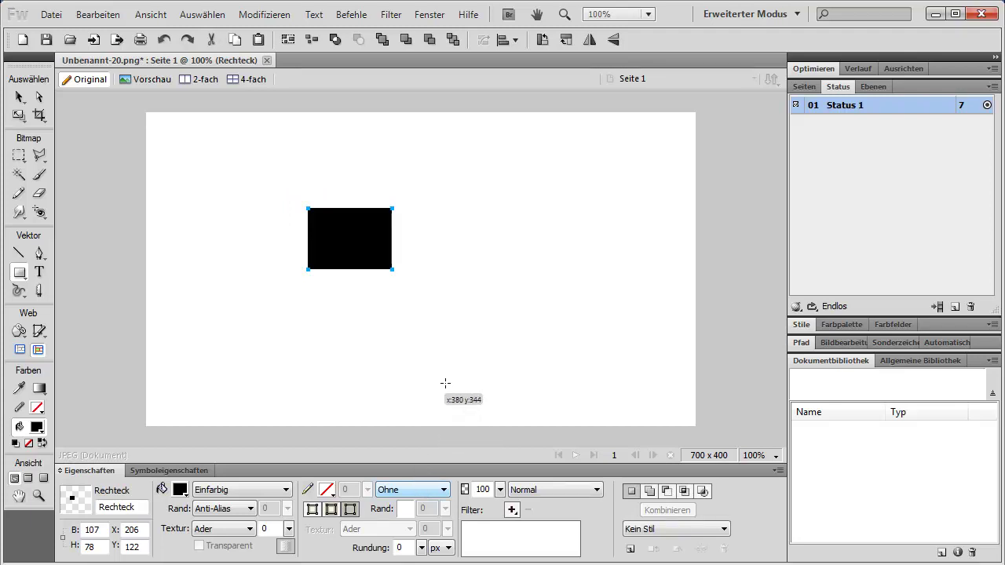
# - Duplicate Status 1 five times, inserting the copies after the current state
pyautogui.click(993, 87)
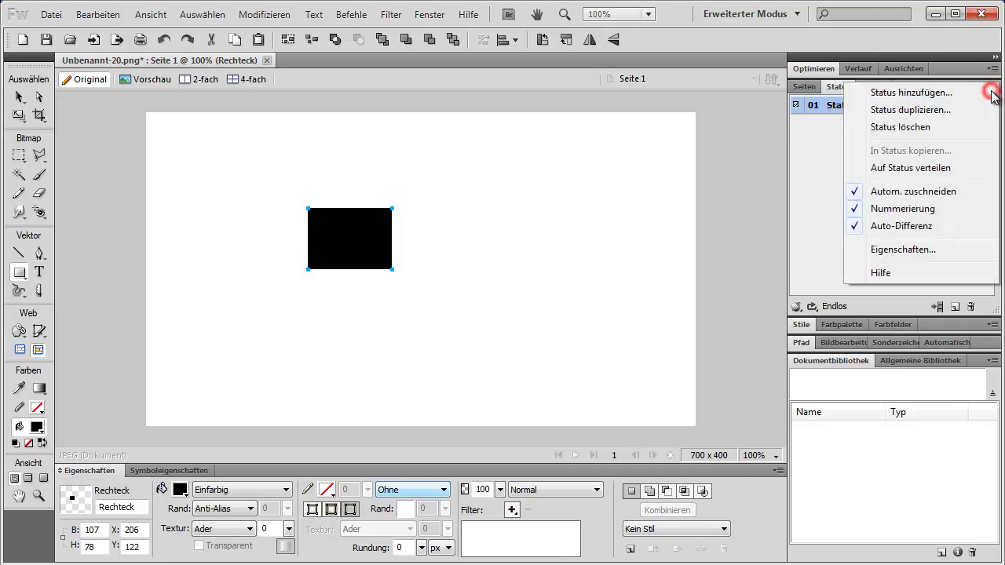
pyautogui.click(910, 110)
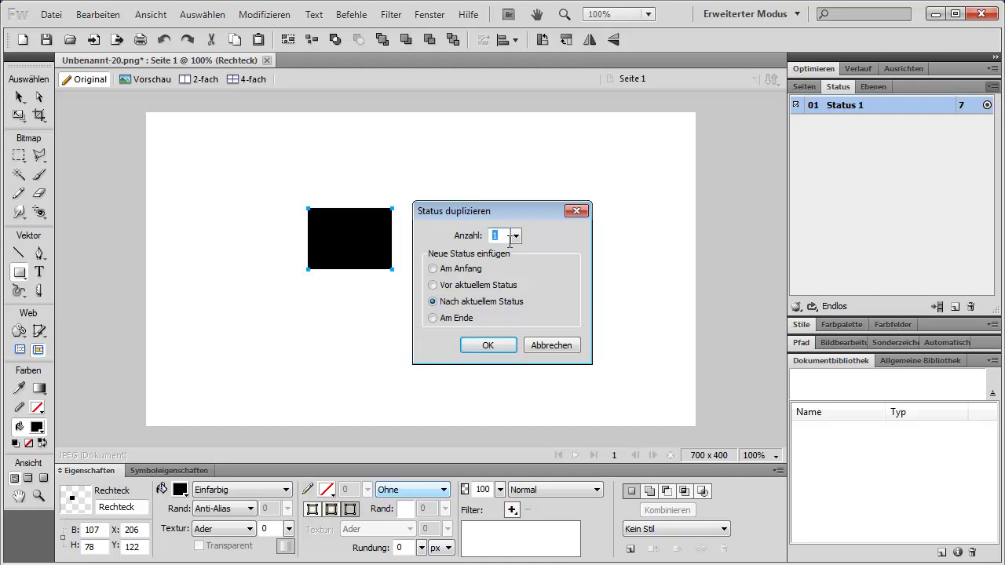
pyautogui.write('5')
pyautogui.click(490, 346)
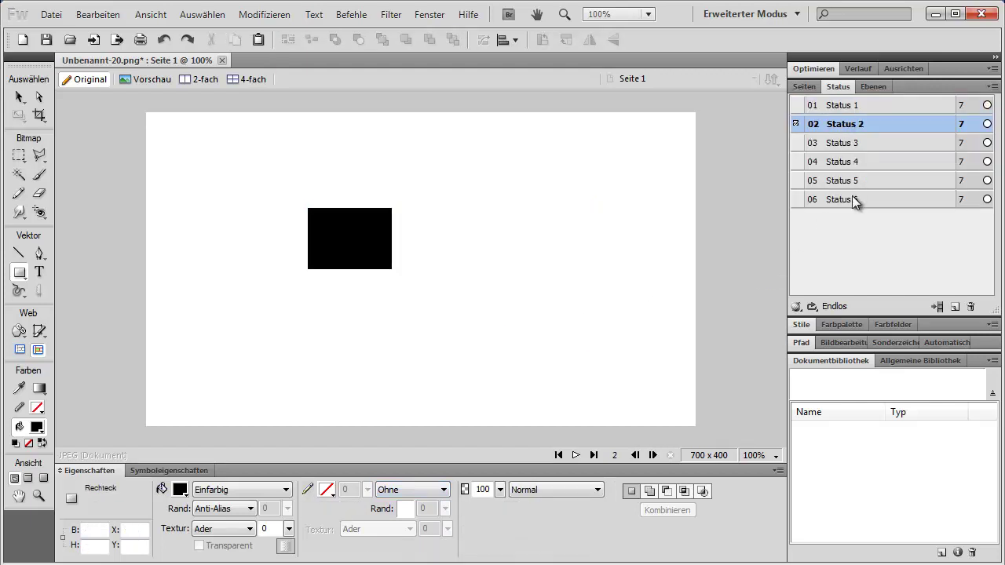
# - Go through the states from Status 3 to Status 6 and back to Status 1, comparing the rectangle's position
pyautogui.click(845, 141)
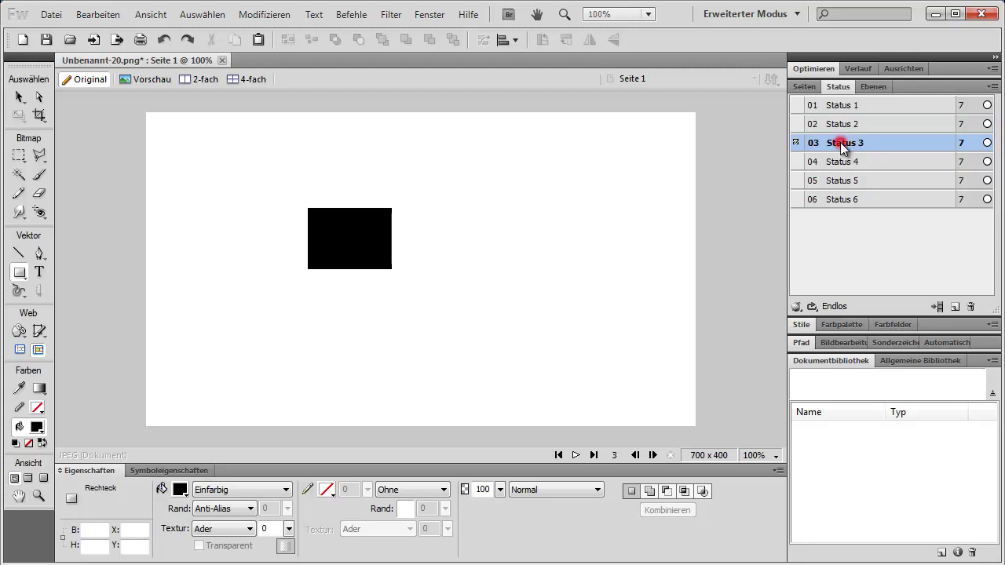
pyautogui.click(841, 161)
pyautogui.click(839, 181)
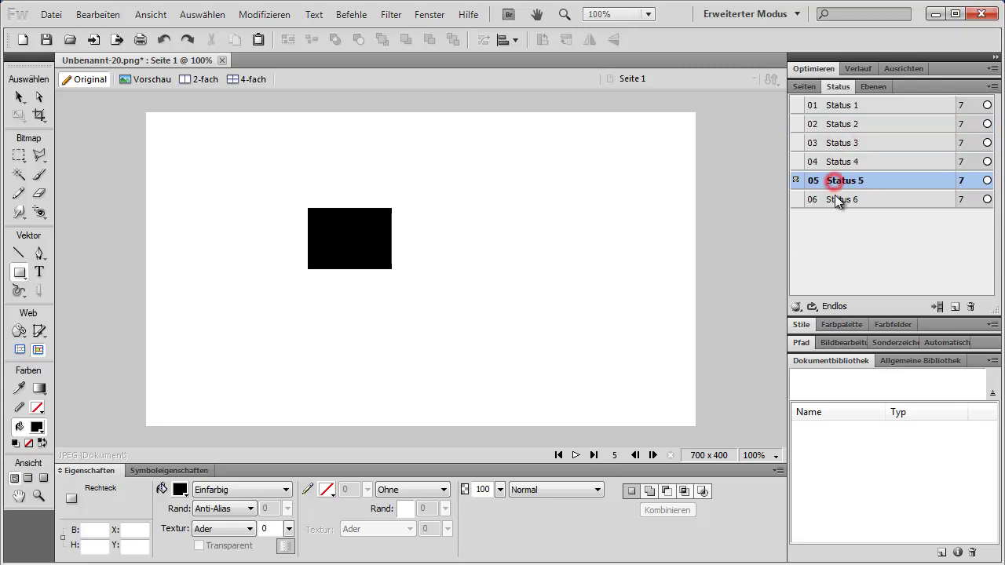
pyautogui.click(836, 199)
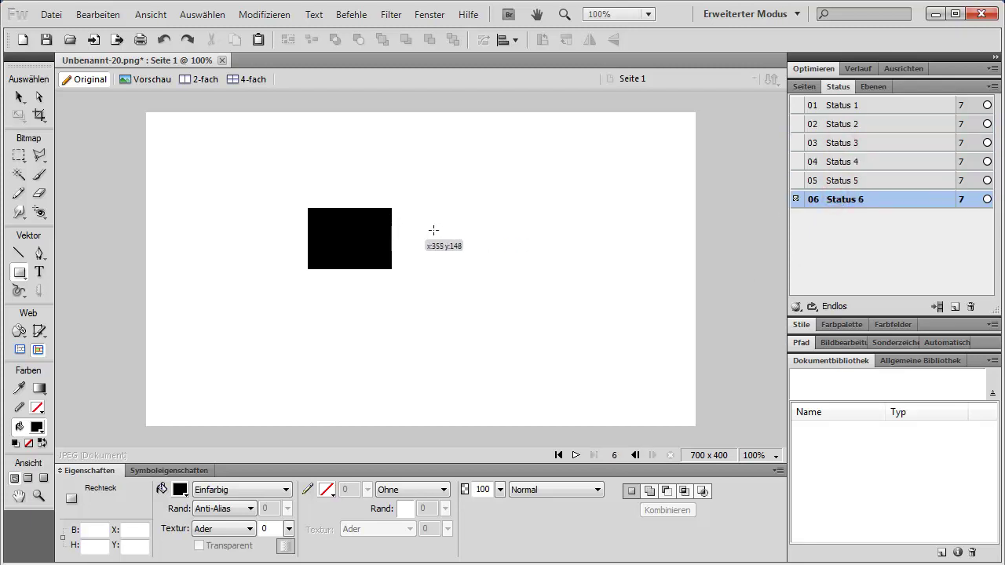
pyautogui.click(836, 182)
pyautogui.click(838, 162)
pyautogui.click(840, 143)
pyautogui.click(839, 124)
pyautogui.click(838, 106)
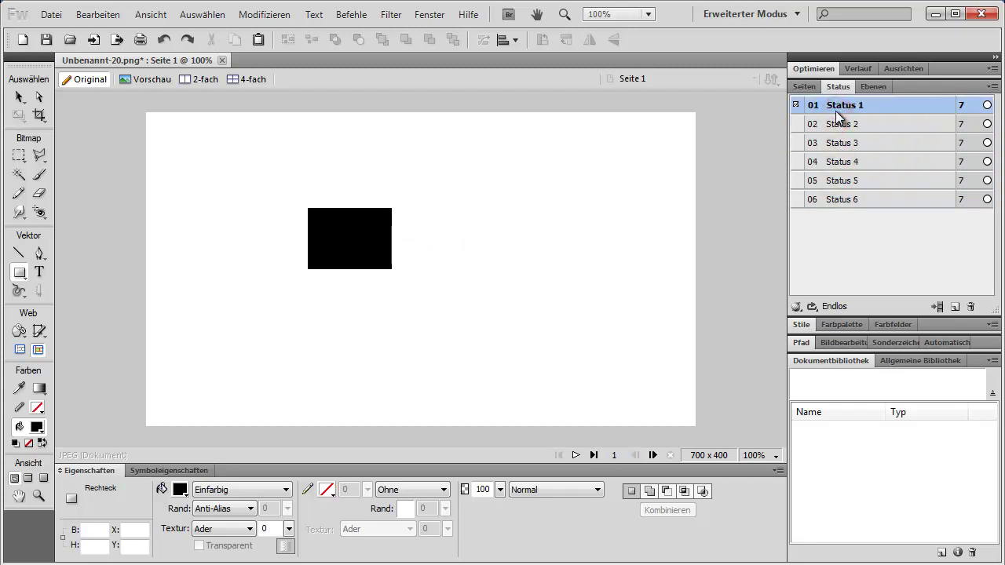
# - Shift the rectangle in Status 1 to the right by 10 px, to X 216
pyautogui.click(16, 98)
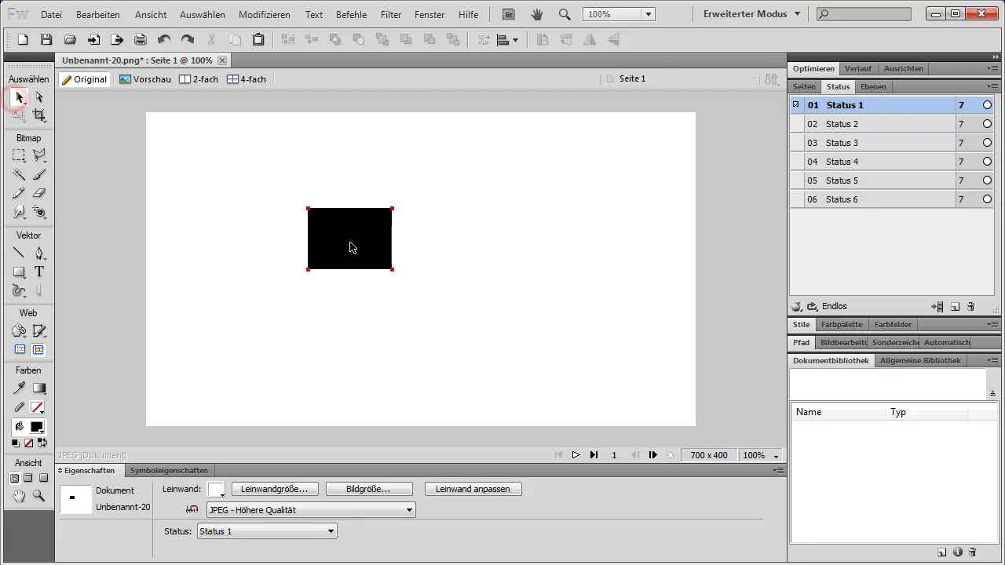
pyautogui.click(350, 246)
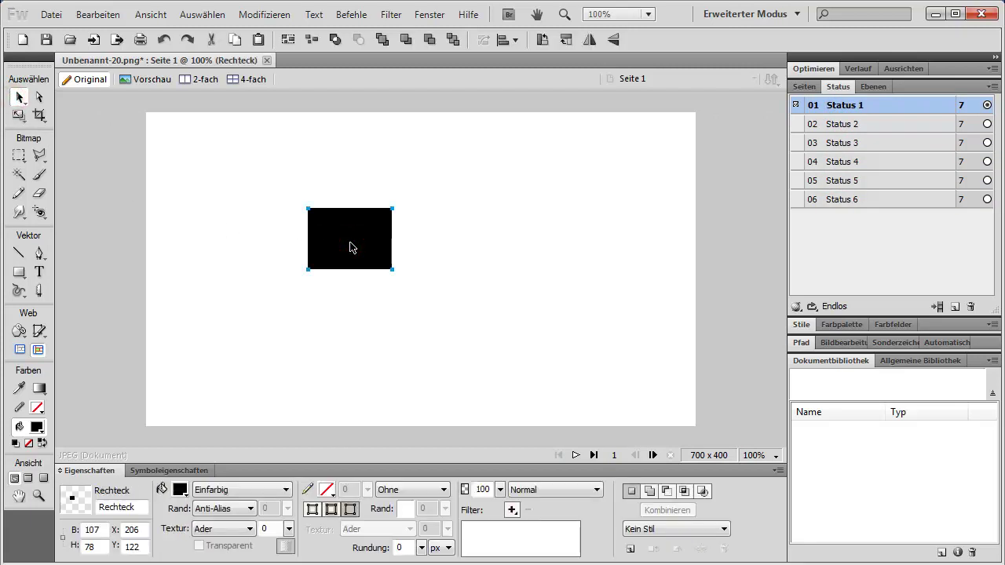
pyautogui.hotkey('shift', 'Right')
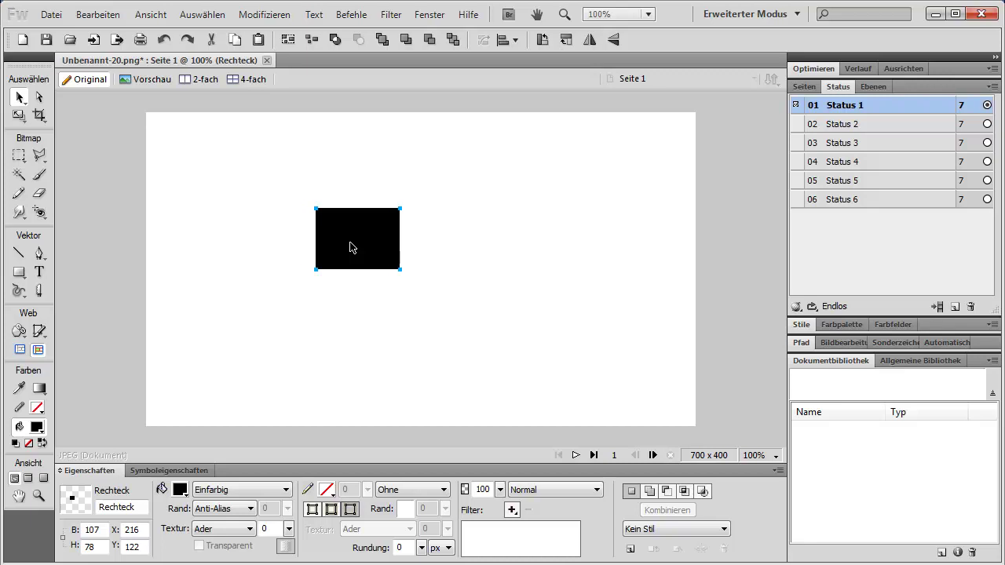
# - Shift the rectangle in Status 2 to the right by 20 px, to X 226
pyautogui.click(834, 124)
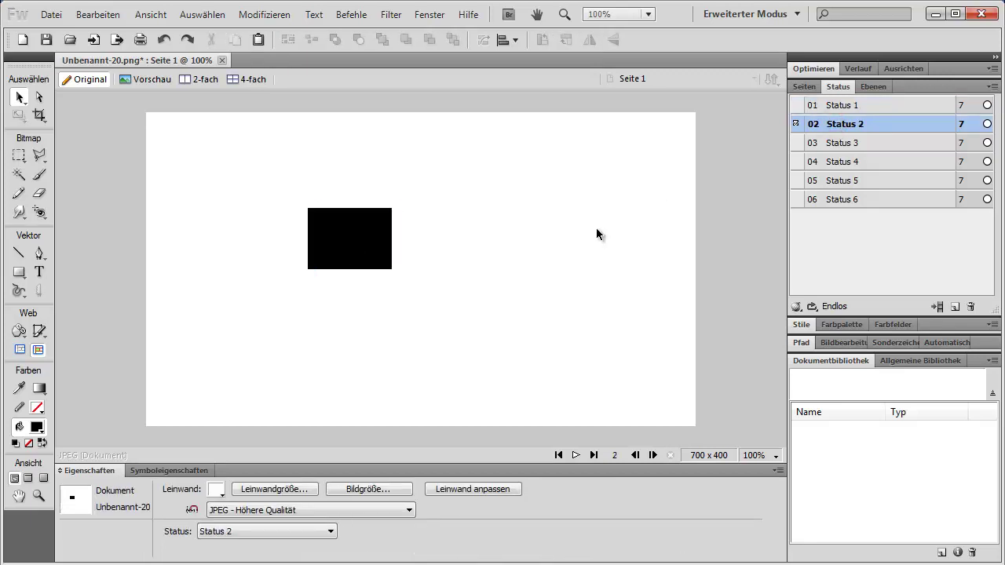
pyautogui.click(353, 233)
pyautogui.hotkey('shift', 'Right')
pyautogui.hotkey('shift', 'Right')
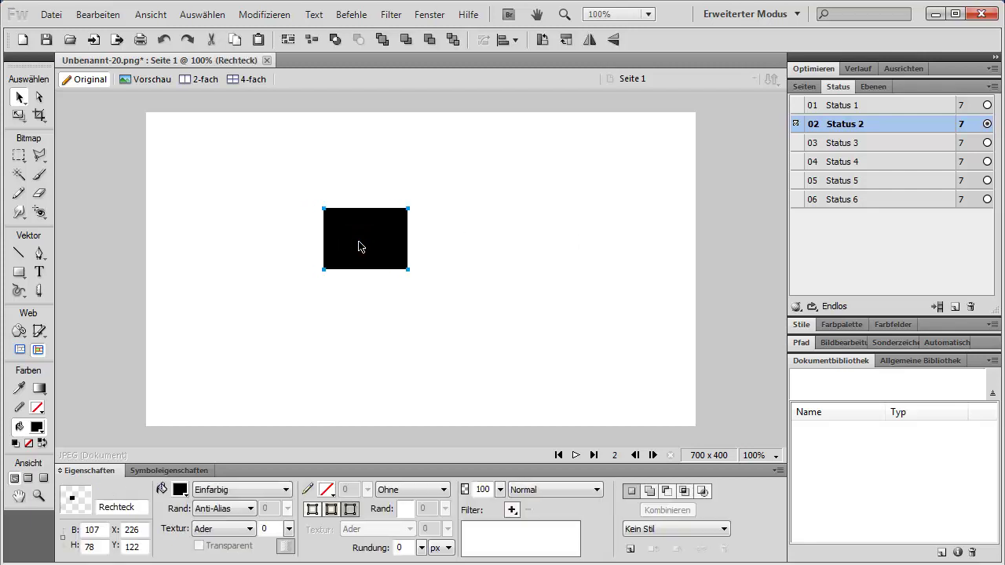
# - Shift the rectangle in Status 3 to the right by 30 px
pyautogui.click(847, 143)
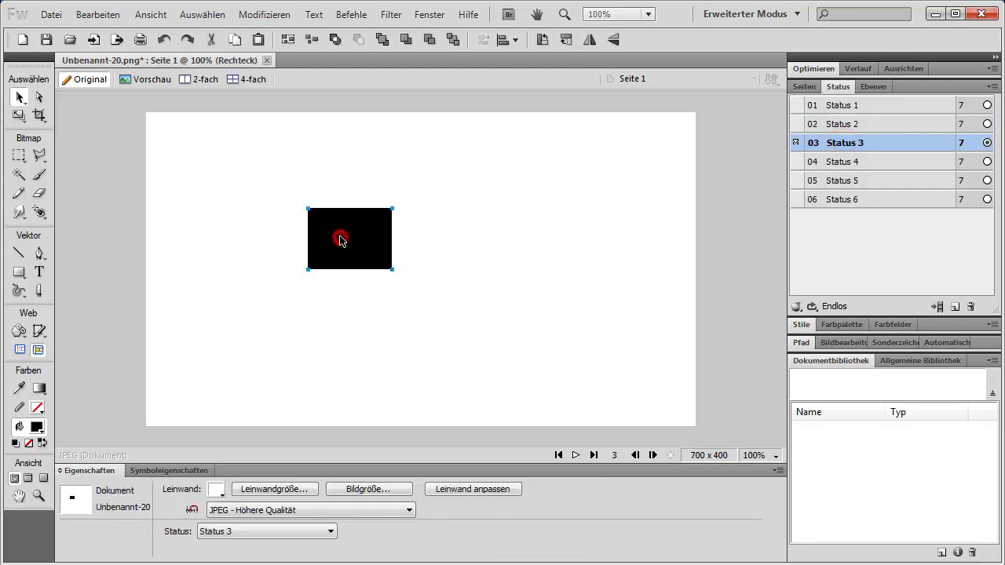
pyautogui.click(339, 240)
pyautogui.hotkey('shift', 'Right')
pyautogui.hotkey('shift', 'Right')
# - Shift the rectangle in Status 4 to the right by 40 px, to X 246
pyautogui.click(877, 163)
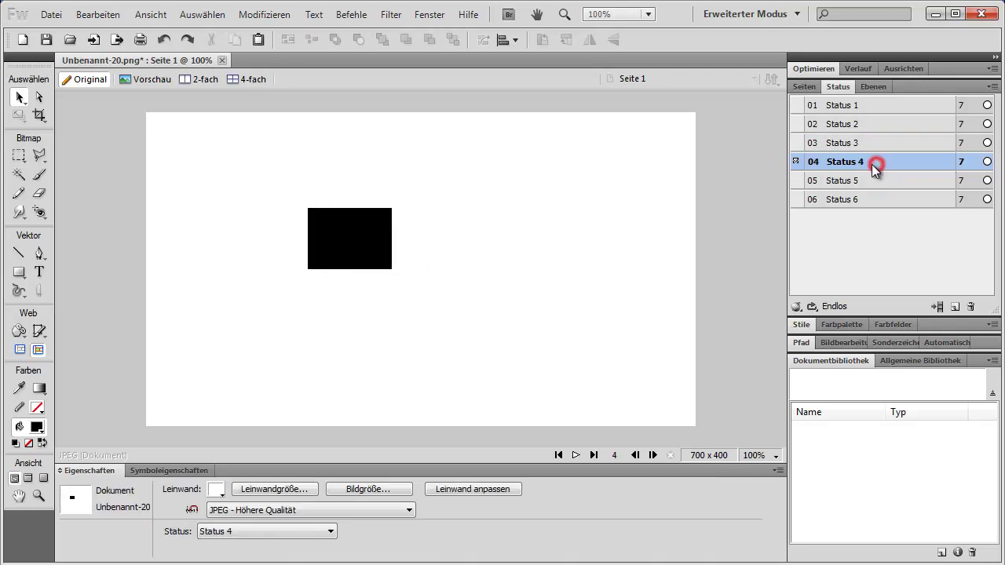
pyautogui.click(384, 231)
pyautogui.hotkey('shift', 'Right')
pyautogui.hotkey('shift', 'Right')
pyautogui.hotkey('shift', 'Right')
pyautogui.hotkey('shift', 'Right')
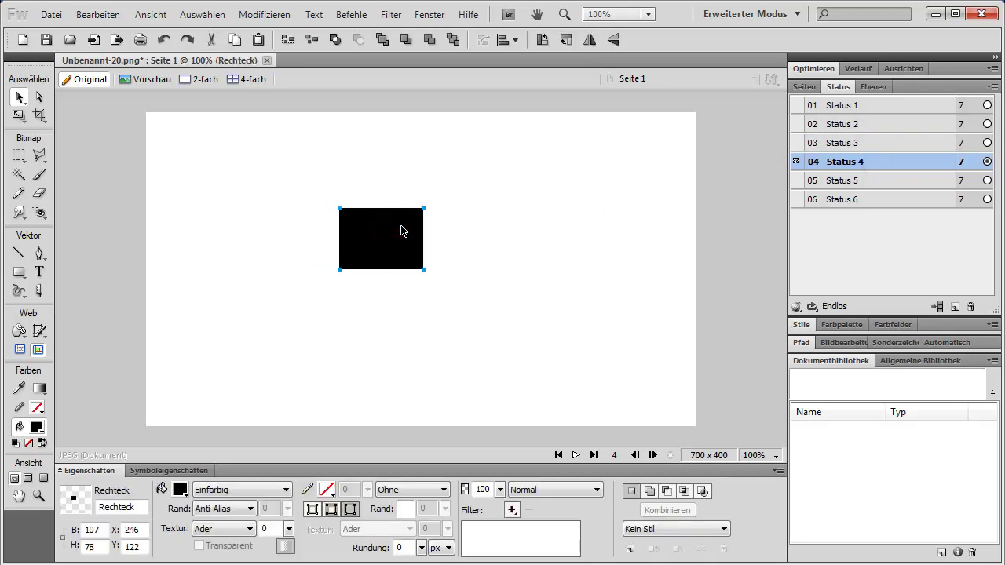
# - Shift the rectangle in Status 5 to the right by 50 px, to X 256
pyautogui.click(840, 180)
pyautogui.click(361, 247)
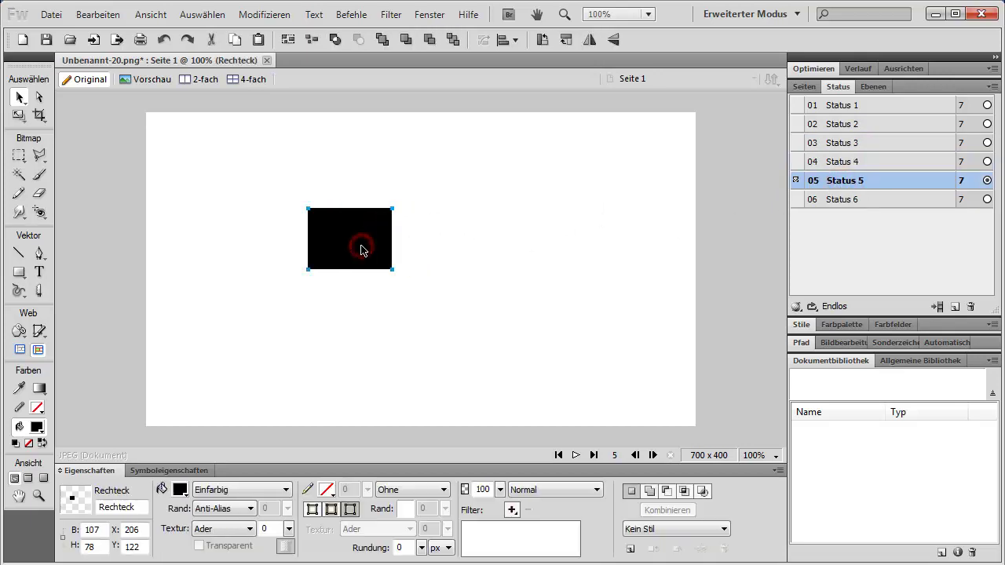
pyautogui.hotkey('shift', 'Right')
pyautogui.hotkey('shift', 'Right')
pyautogui.hotkey('shift', 'Right')
pyautogui.hotkey('shift', 'Right')
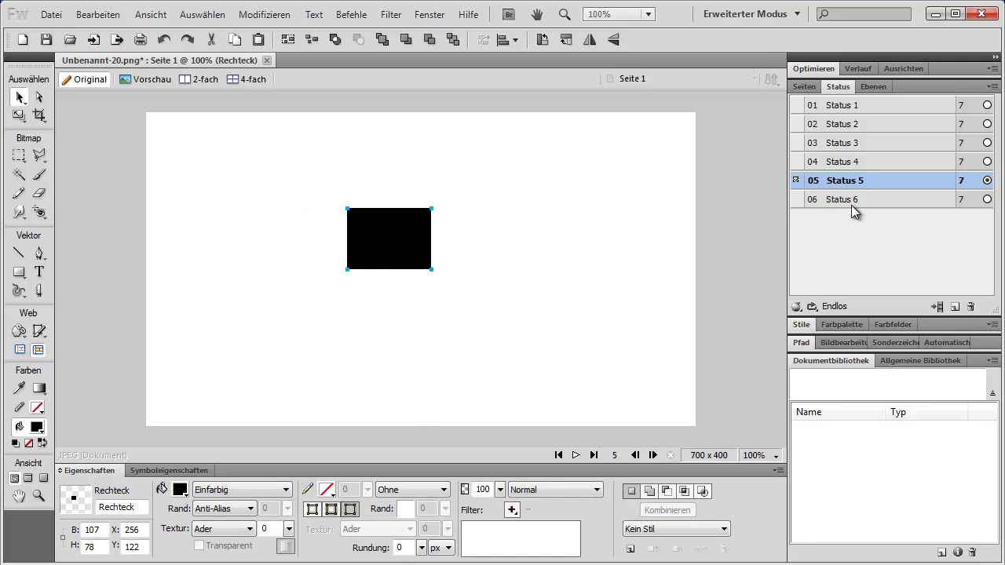
# - Shift the rectangle in Status 6 to the right by 60 px, to X 266
pyautogui.click(850, 206)
pyautogui.click(351, 226)
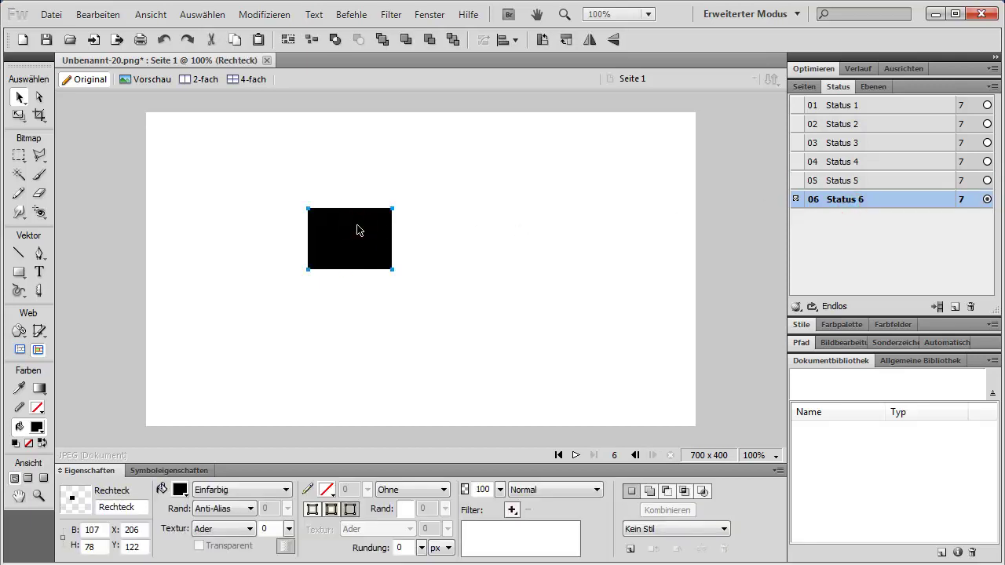
pyautogui.hotkey('shift', 'Right')
pyautogui.hotkey('shift', 'Right')
pyautogui.hotkey('shift', 'Right')
pyautogui.hotkey('shift', 'Right')
pyautogui.hotkey('shift', 'Right')
pyautogui.hotkey('shift', 'Right')
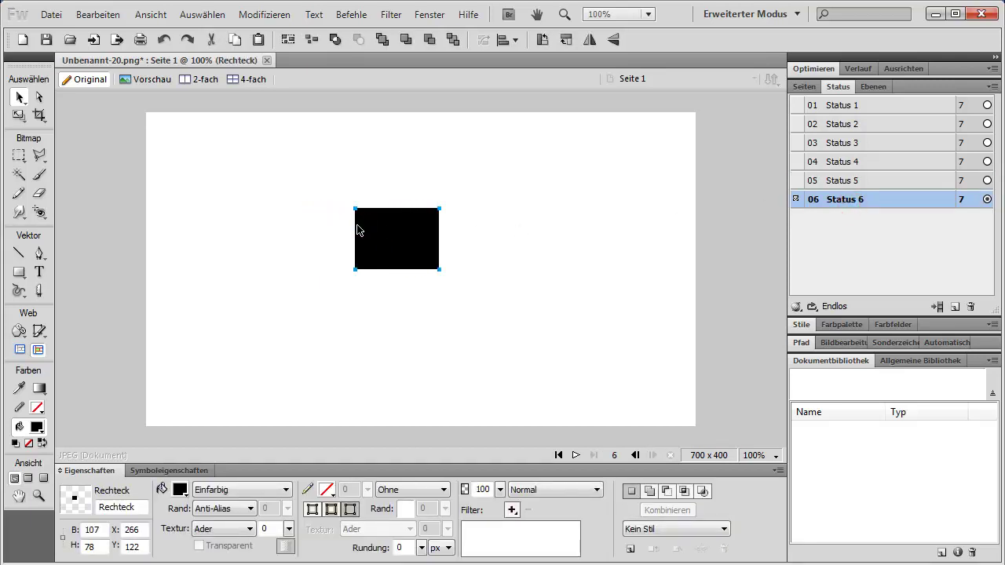
# - Play the state animation on the canvas and stop it
pyautogui.click(575, 455)
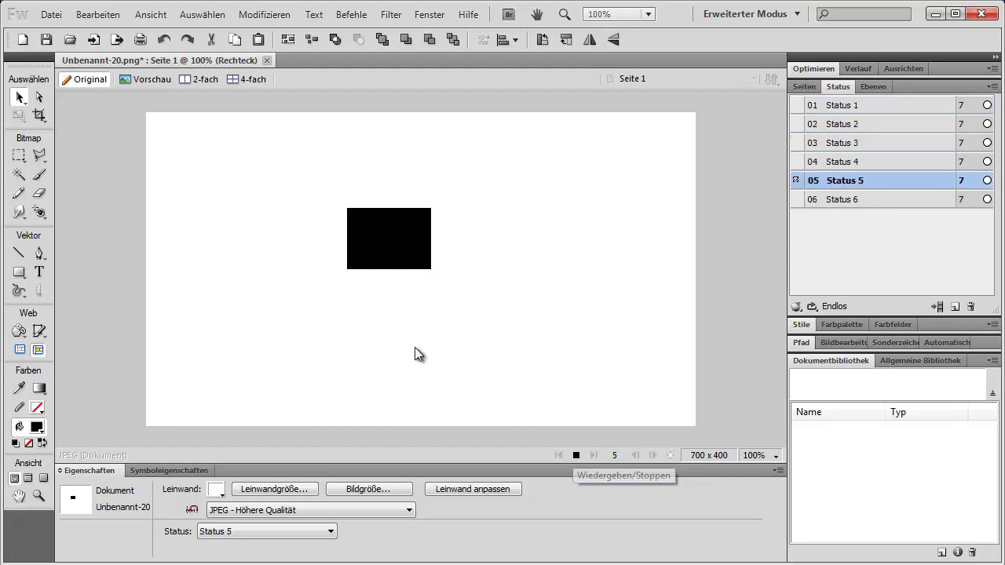
pyautogui.click(575, 456)
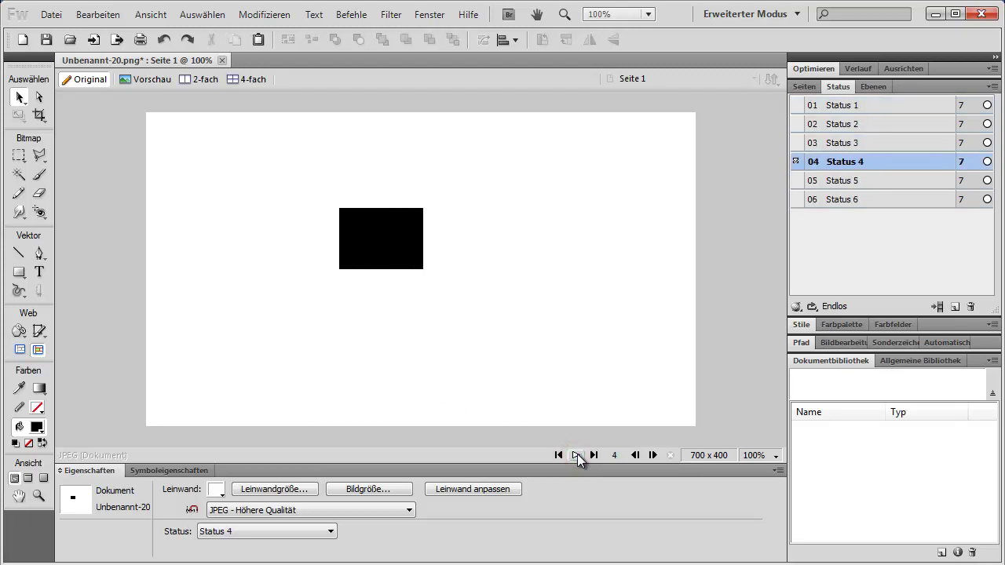
# - Turn on onion skinning with Vorher und Nachher and try selecting and moving the ghosted rectangles of the neighbouring states
pyautogui.click(796, 307)
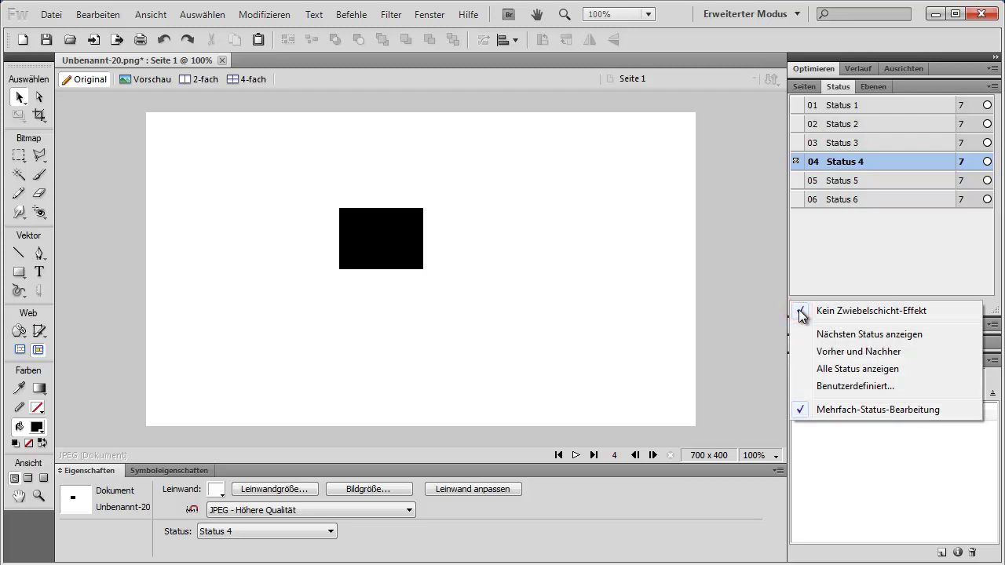
pyautogui.click(826, 355)
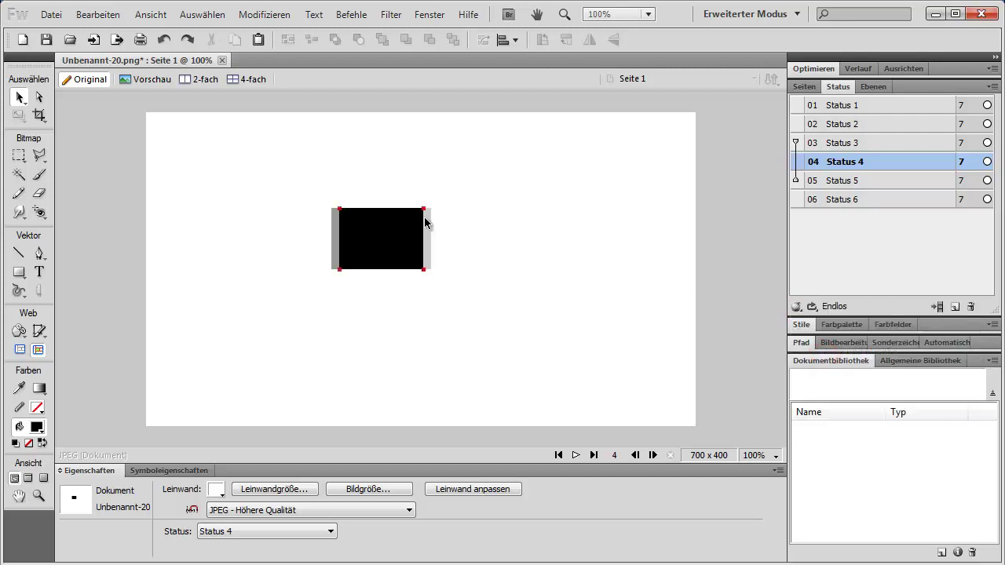
pyautogui.click(335, 236)
pyautogui.click(554, 235)
pyautogui.click(433, 253)
pyautogui.click(421, 250)
pyautogui.click(406, 237)
pyautogui.moveTo(432, 246); pyautogui.dragTo(416, 241)
# - Extend the onion skin around Status 4 to Status 6, Status 5 and Status 3 in turn, turn it off and select Status 5
pyautogui.click(795, 199)
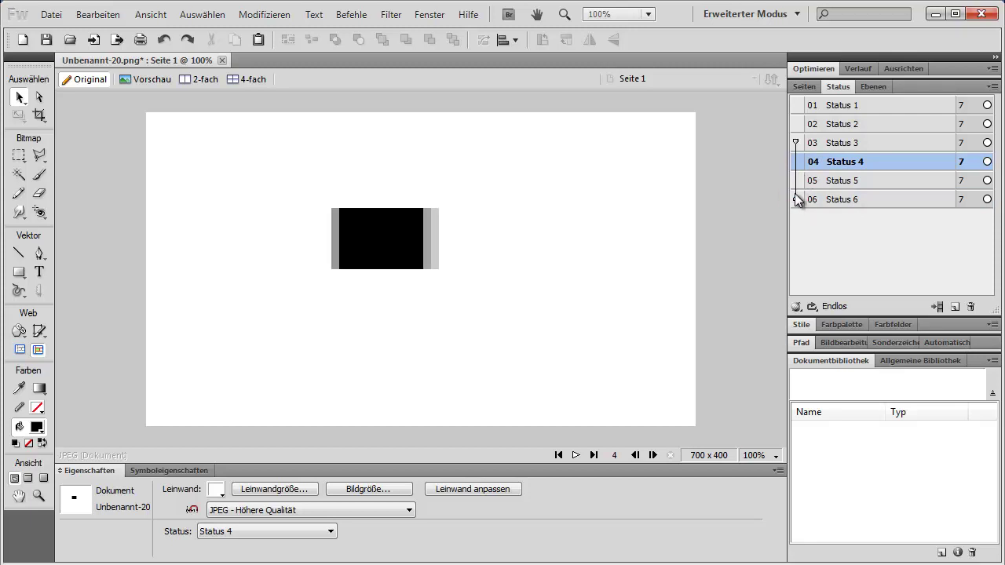
pyautogui.click(795, 161)
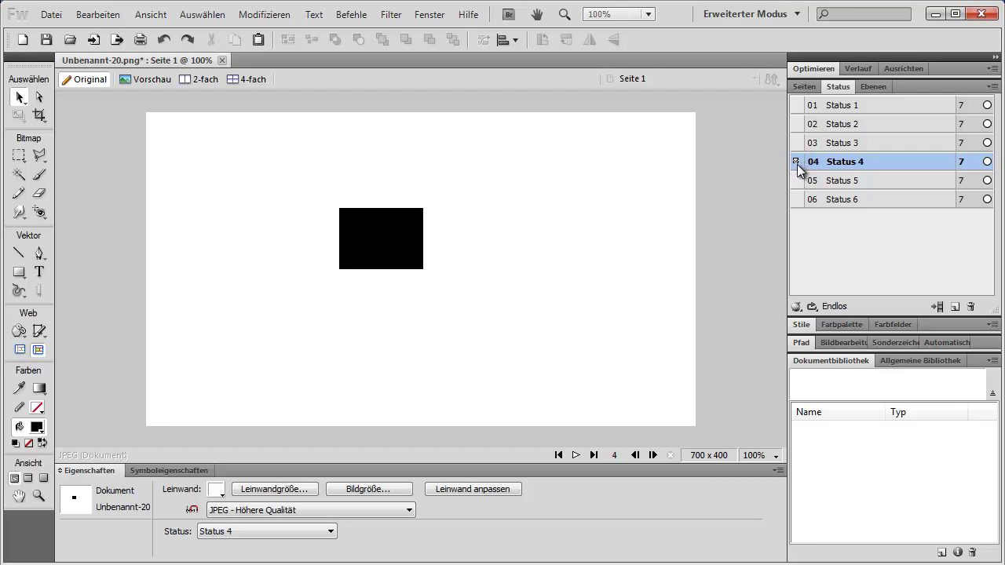
pyautogui.click(797, 181)
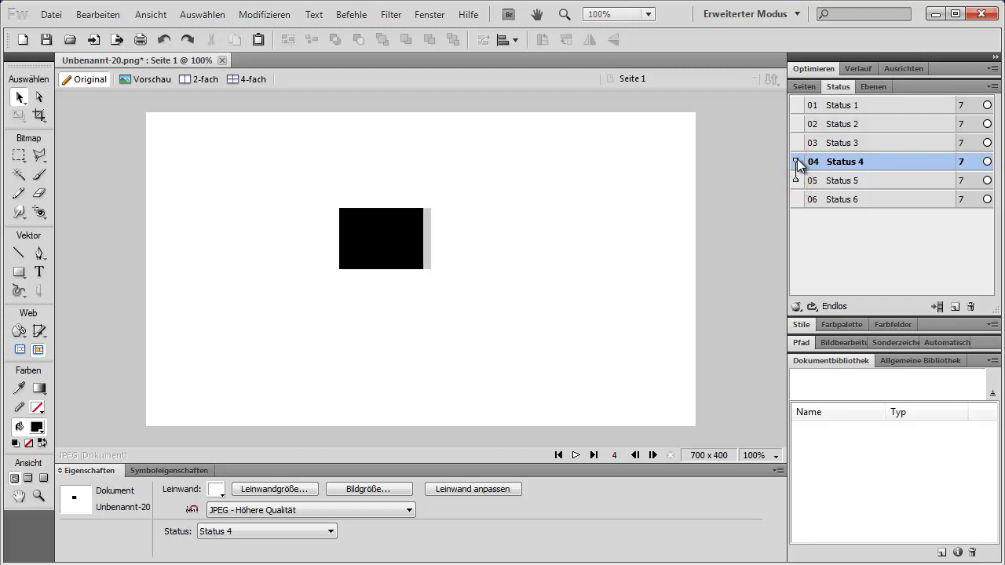
pyautogui.click(795, 161)
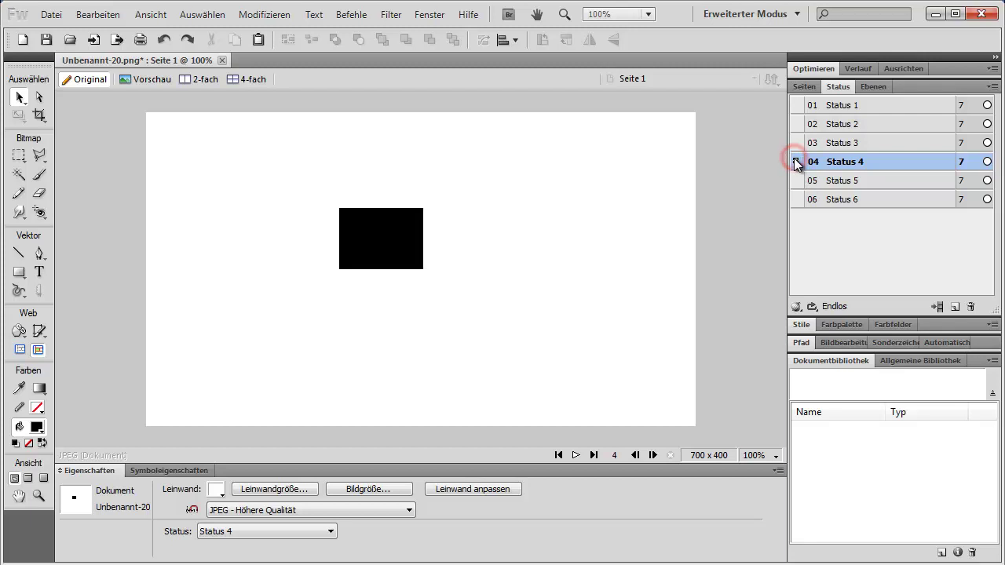
pyautogui.click(796, 142)
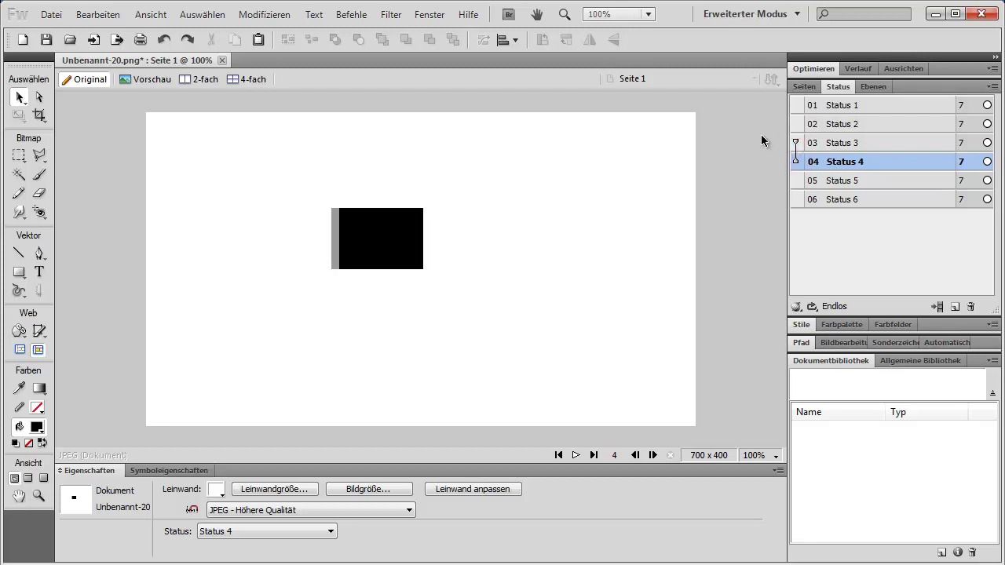
pyautogui.click(795, 161)
pyautogui.click(801, 180)
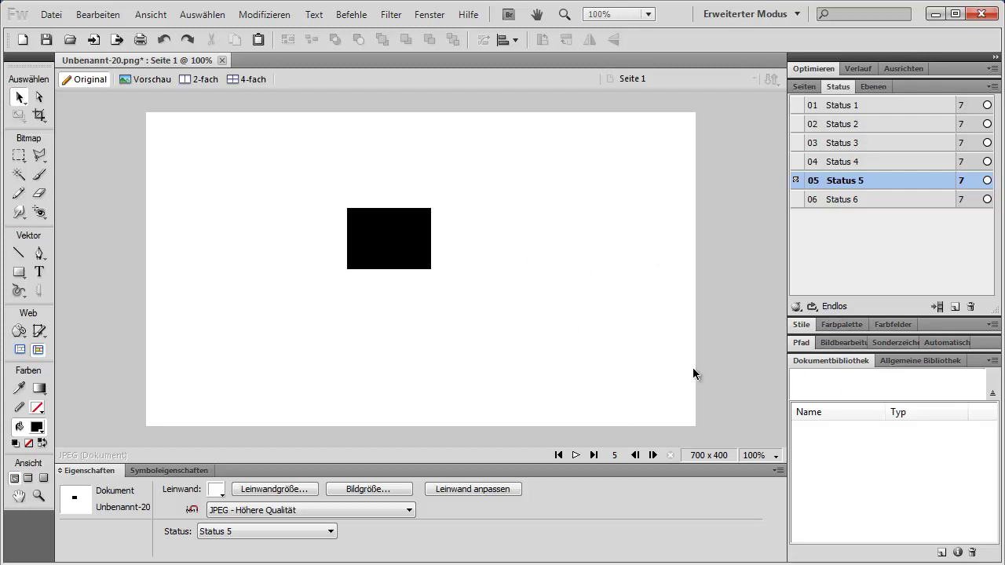
# - Set the animation loop to 4 repetitions and switch it back to Endlos
pyautogui.click(813, 308)
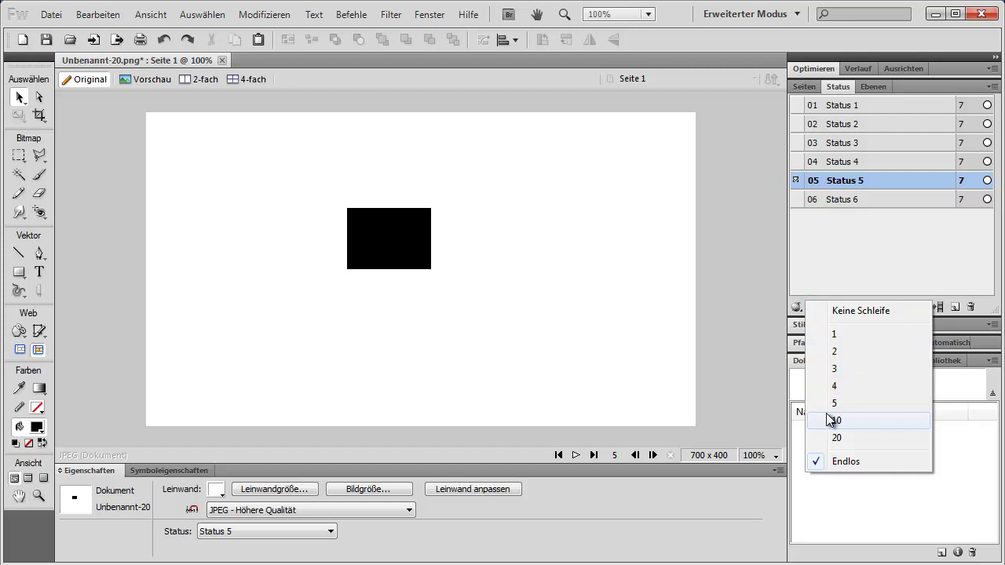
pyautogui.click(826, 385)
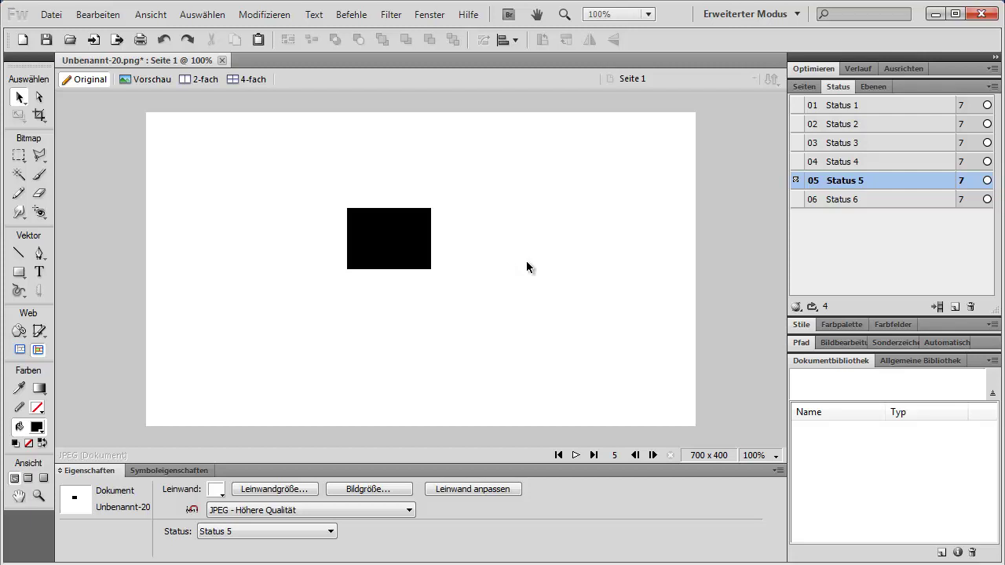
pyautogui.click(812, 307)
pyautogui.click(755, 193)
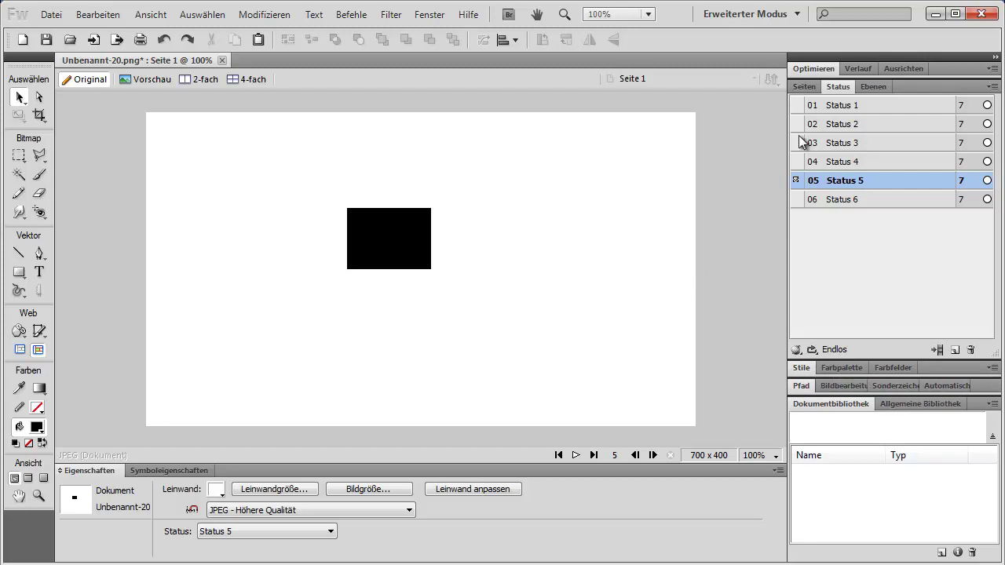
# - Set the document's optimization format to Animiertes GIF
pyautogui.click(813, 70)
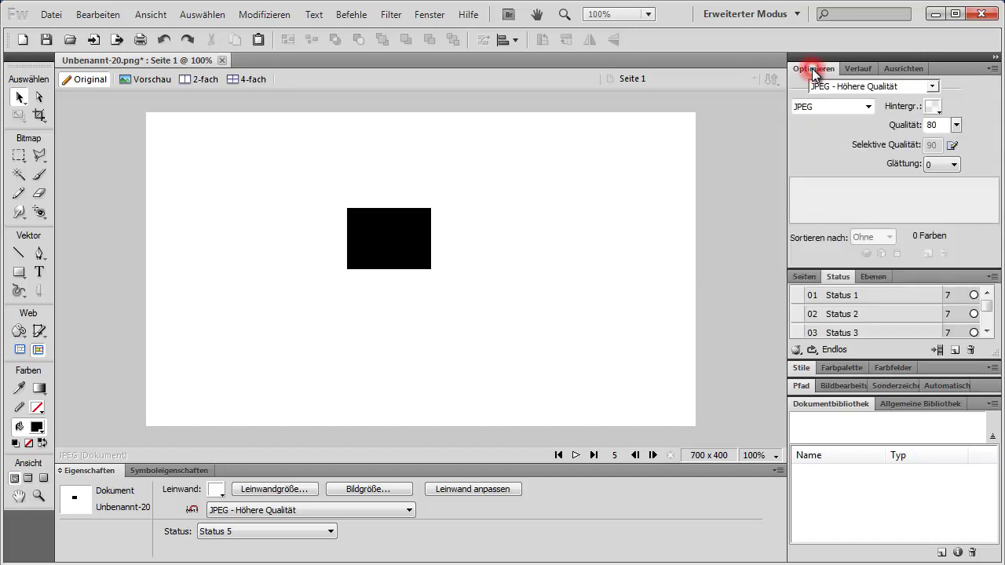
pyautogui.click(869, 106)
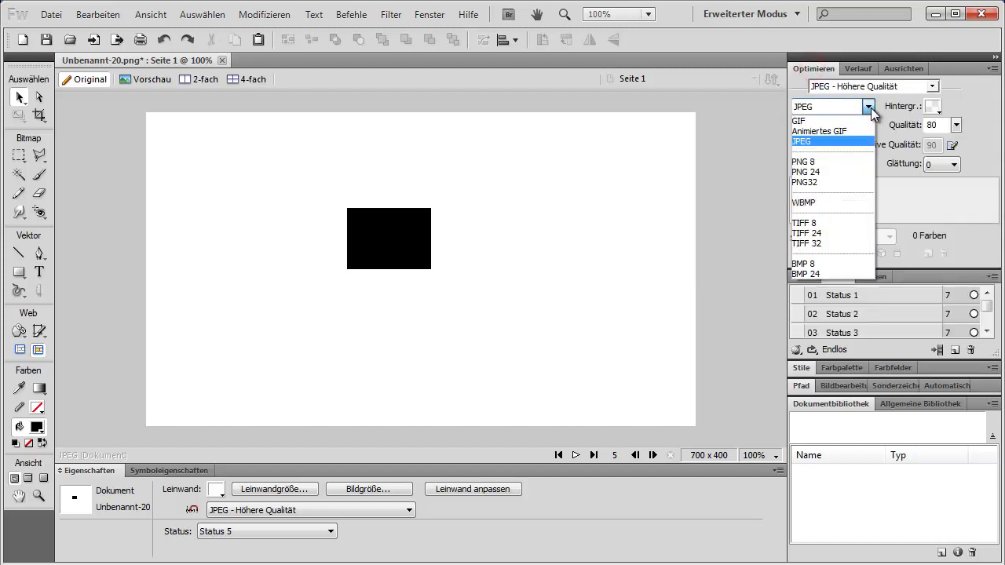
pyautogui.click(824, 131)
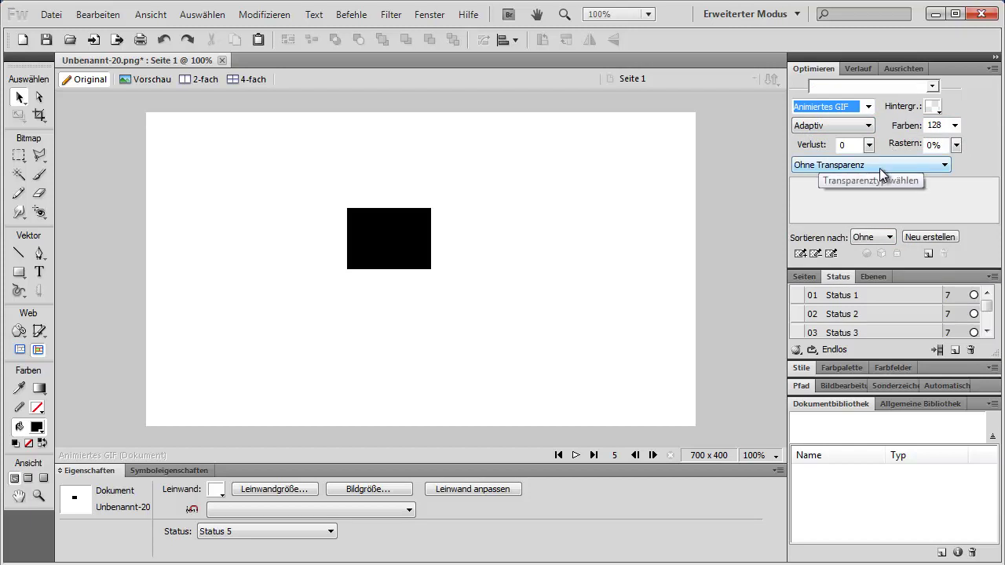
# - Open the Bildvorschau for the Animiertes GIF export, play the animation in it and stop it
pyautogui.click(41, 19)
pyautogui.click(69, 305)
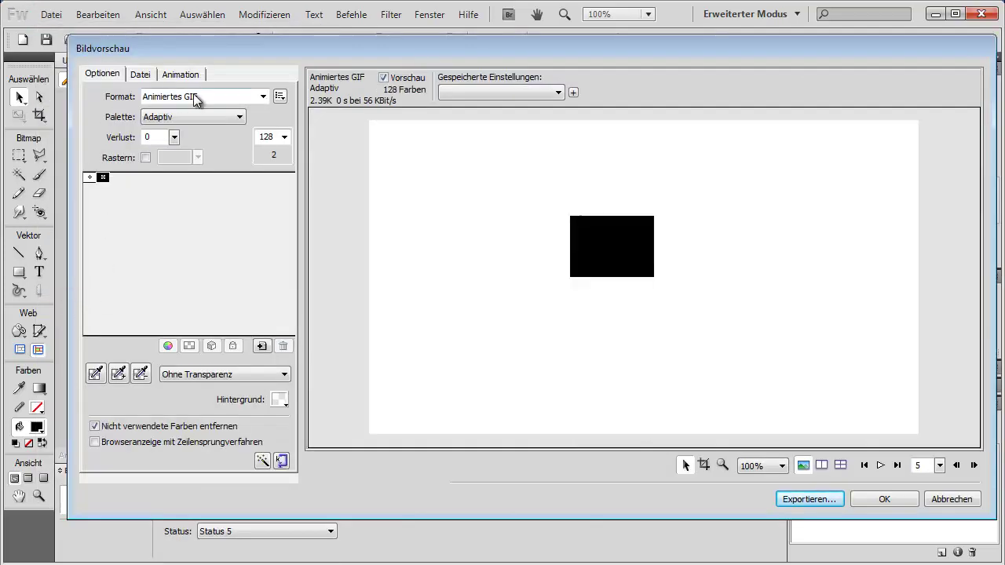
pyautogui.click(253, 97)
pyautogui.click(197, 119)
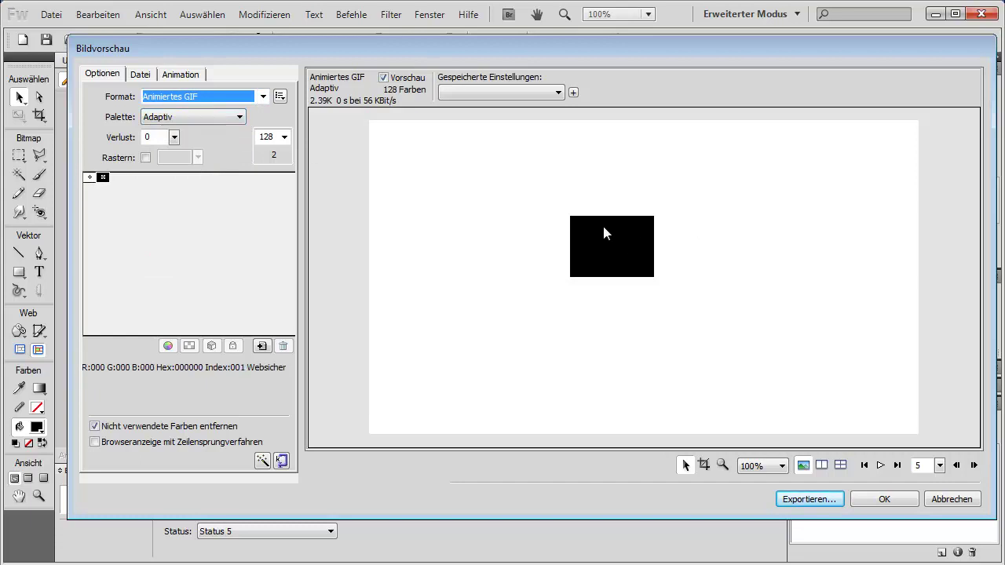
pyautogui.click(882, 466)
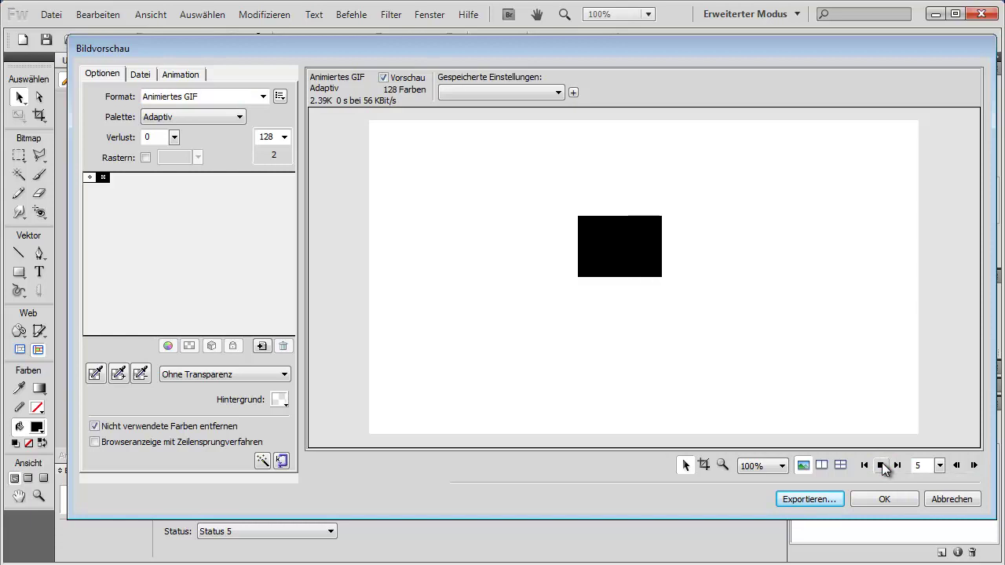
pyautogui.click(882, 465)
# - Try Indextransparenz in the Bildvorschau, play and stop the animation, and cancel the preview
pyautogui.click(181, 375)
pyautogui.click(186, 398)
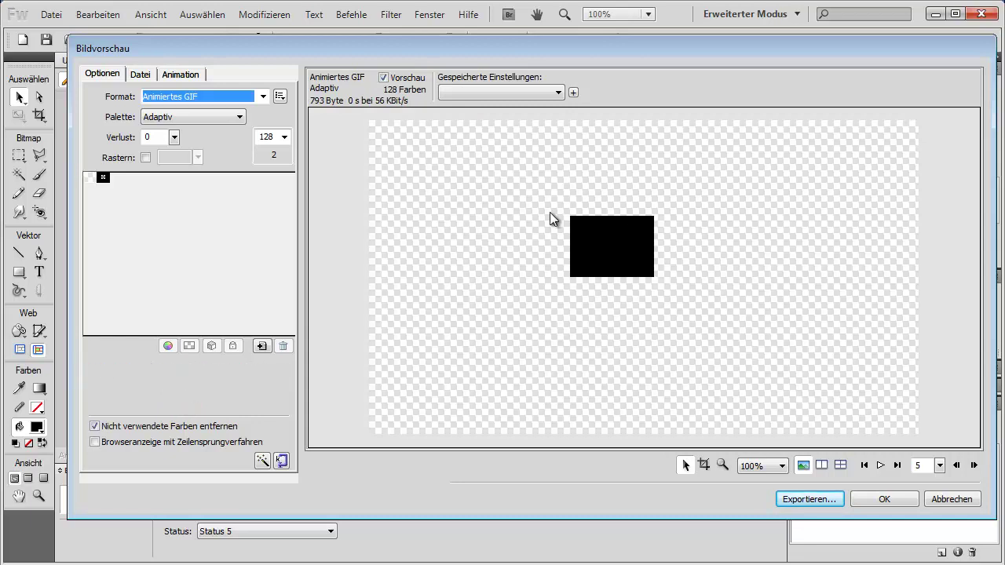
pyautogui.click(880, 466)
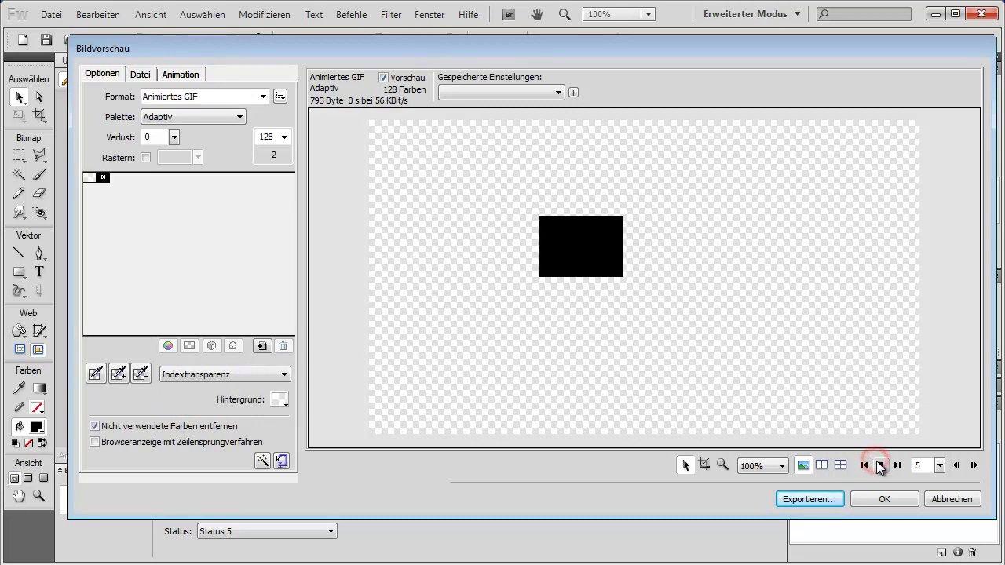
pyautogui.click(879, 466)
pyautogui.click(939, 500)
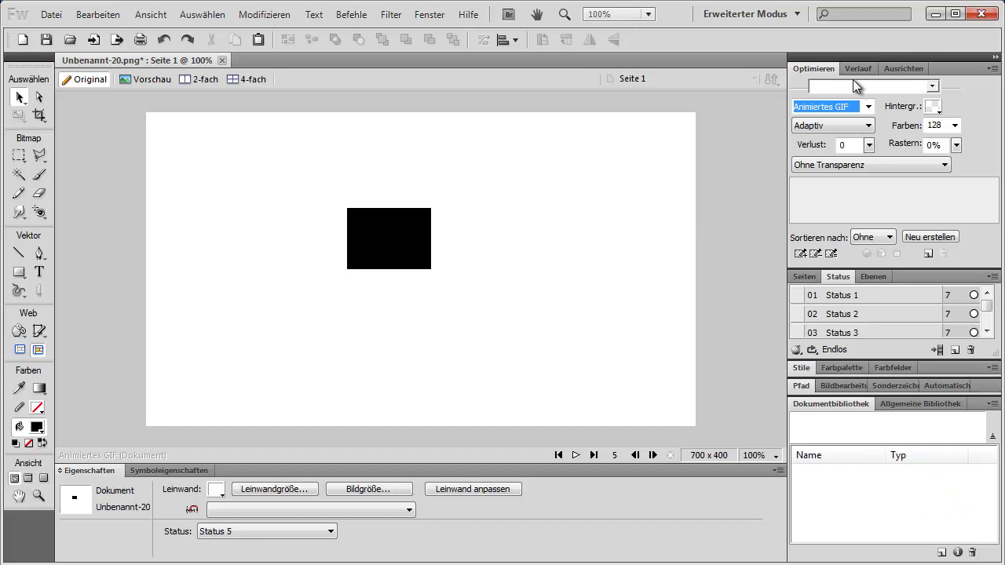
# - Collapse the Optimieren settings so the state list takes up the full height
pyautogui.click(836, 276)
pyautogui.click(835, 277)
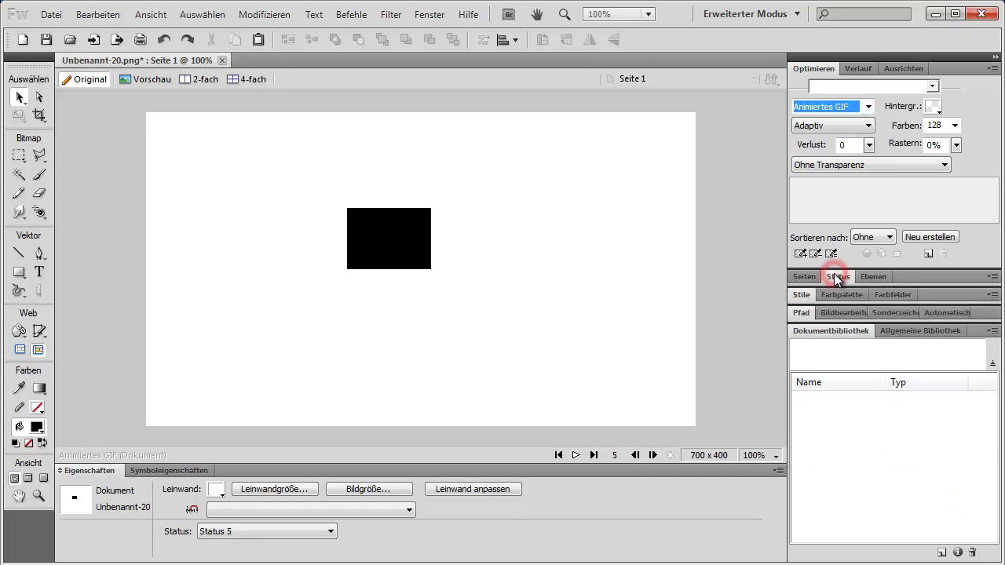
pyautogui.click(836, 276)
pyautogui.click(820, 70)
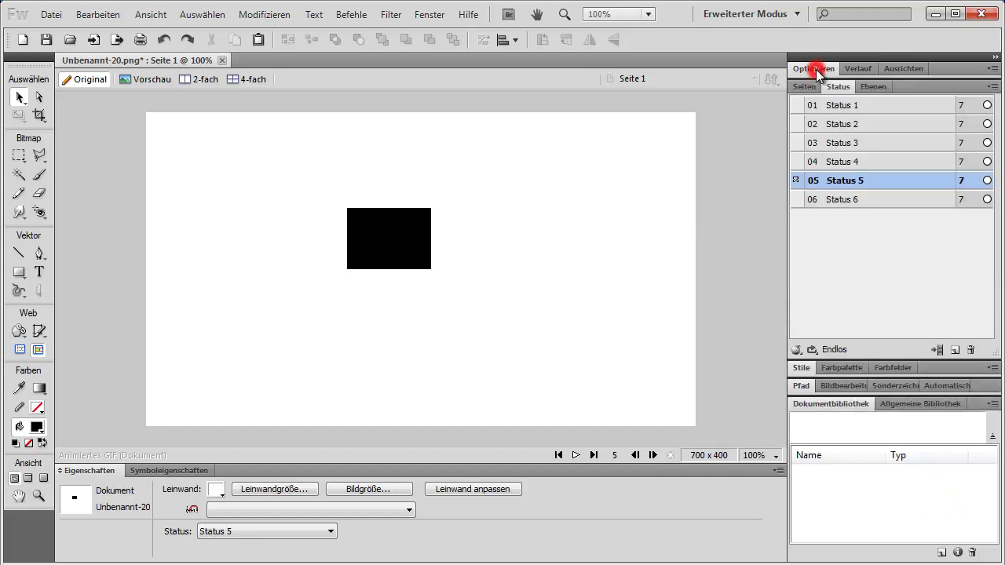
# - Close the document without saving and create a new 700 × 400 pixel document with a white canvas at 72 pixels per inch
pyautogui.click(223, 62)
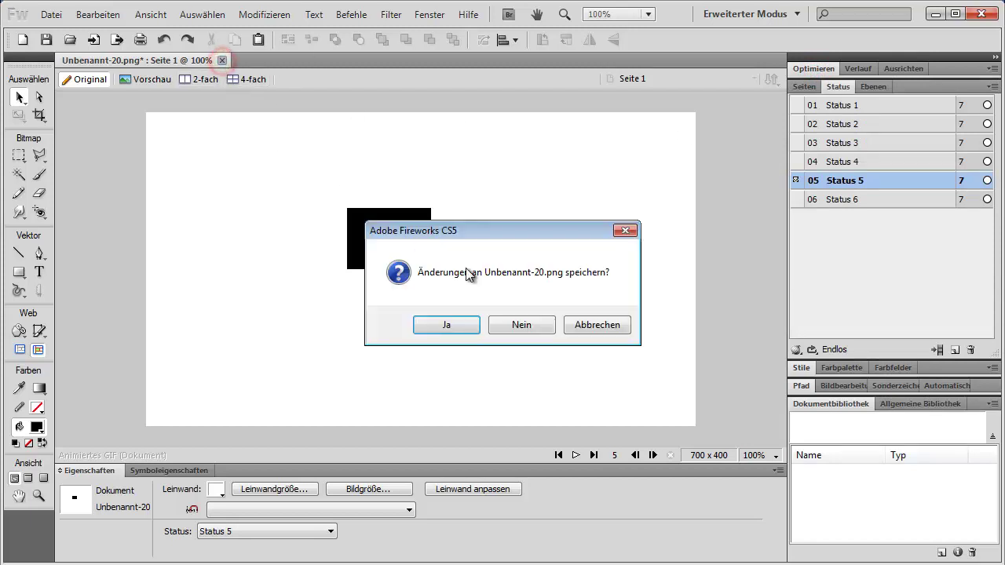
pyautogui.click(523, 328)
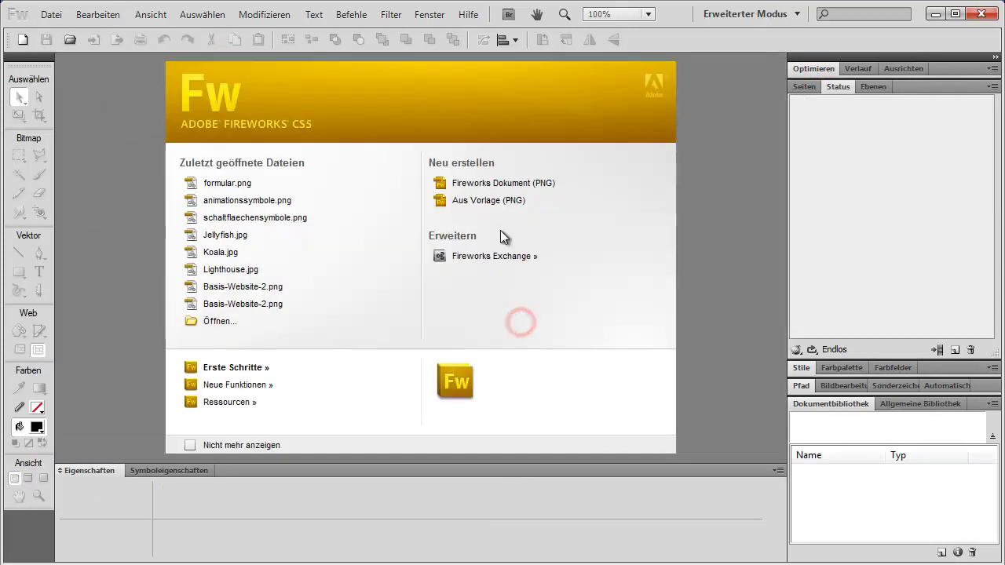
pyautogui.click(487, 185)
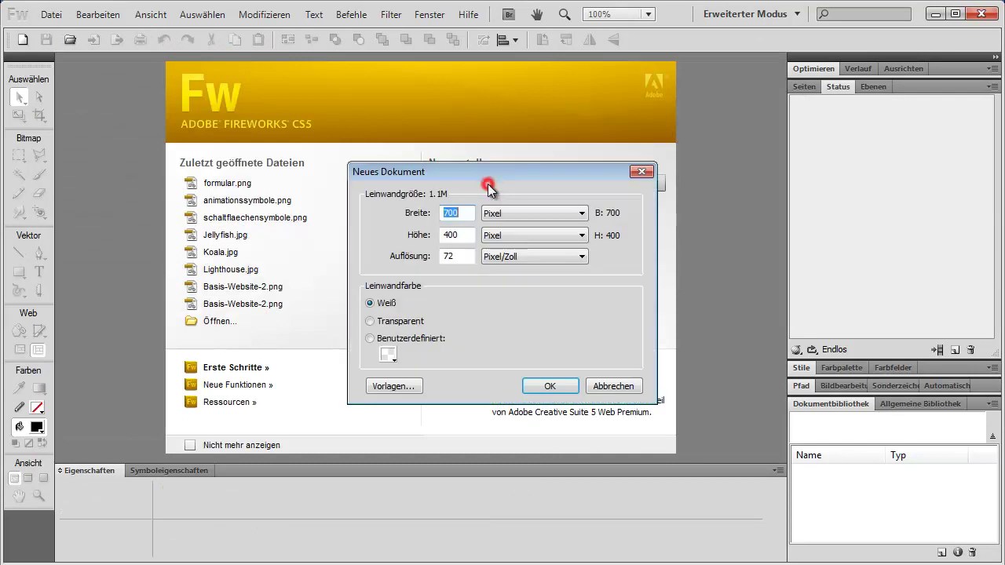
pyautogui.click(532, 388)
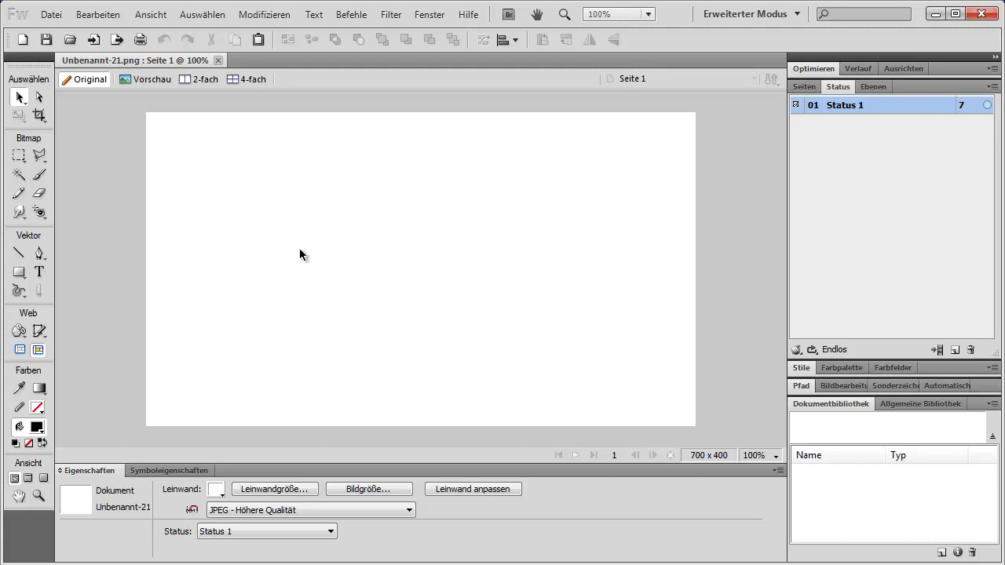
# - Draw a black rectangle about 123 × 101 px in the canvas's upper left area and convert it to a Grafik symbol named Symbol
pyautogui.click(19, 272)
pyautogui.moveTo(225, 168); pyautogui.dragTo(321, 247)
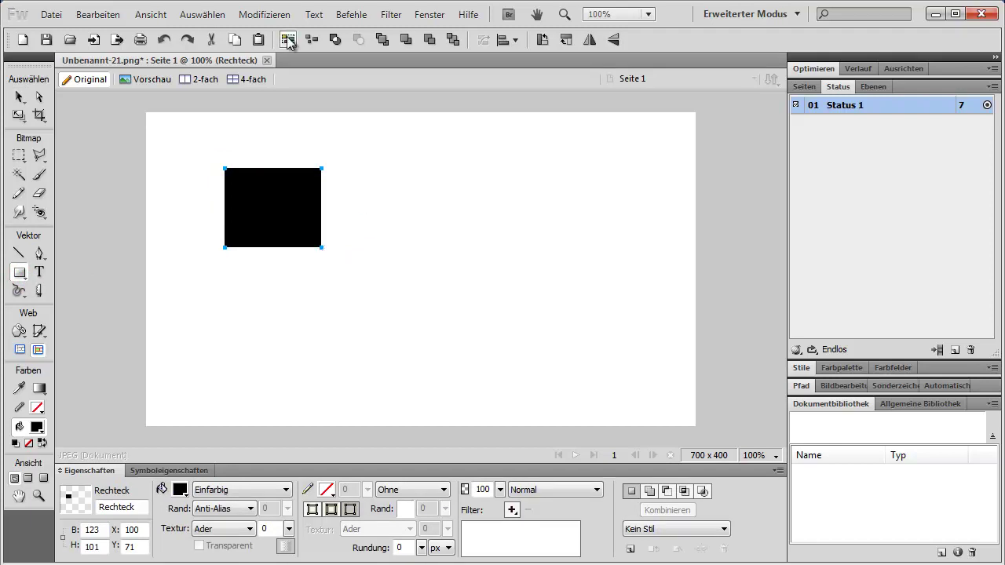
pyautogui.click(263, 15)
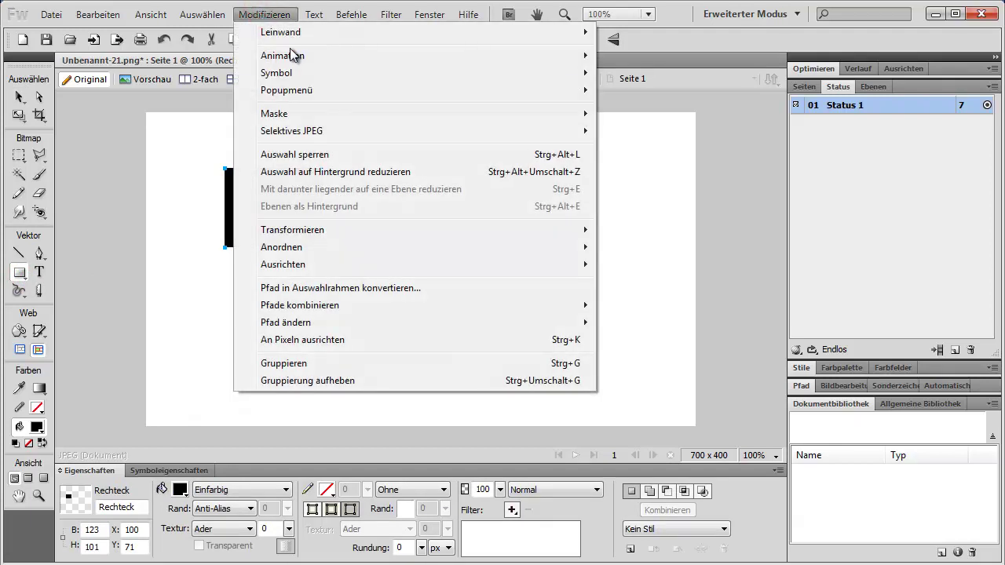
pyautogui.moveTo(308, 74)
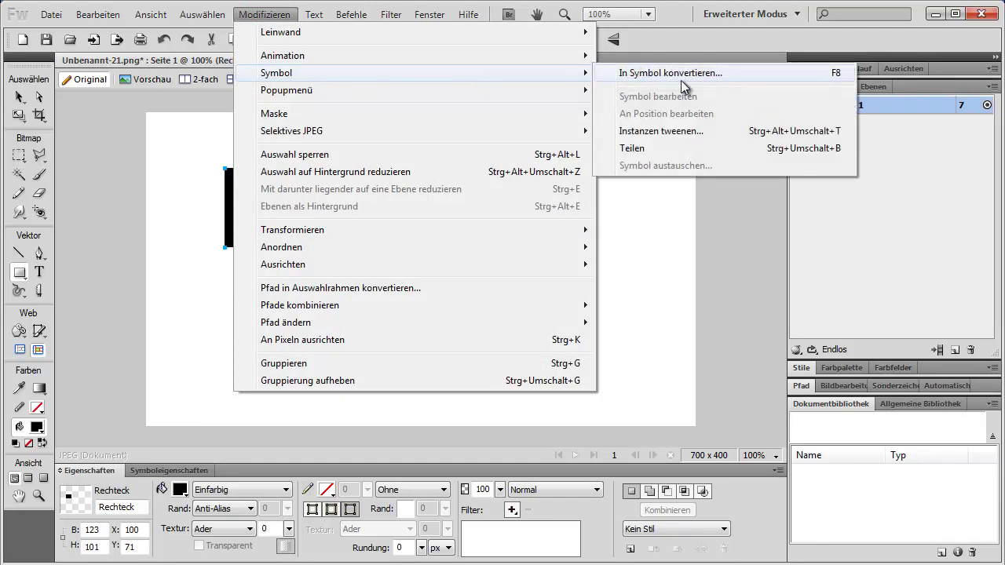
pyautogui.click(835, 76)
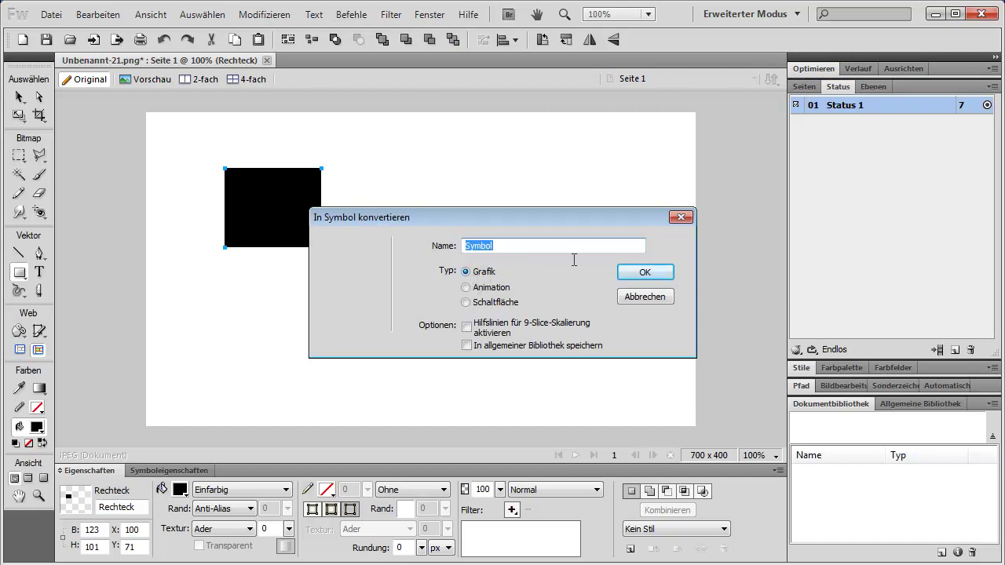
pyautogui.click(636, 273)
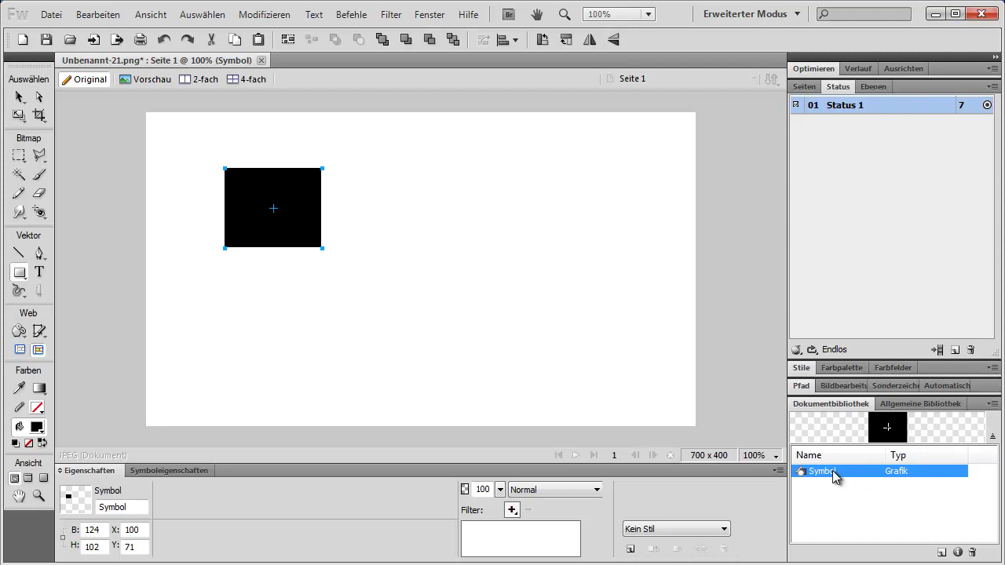
# - Place a second instance of the symbol in the canvas's lower right area and scale it up to about 204 × 168 px
pyautogui.moveTo(834, 476); pyautogui.dragTo(597, 304)
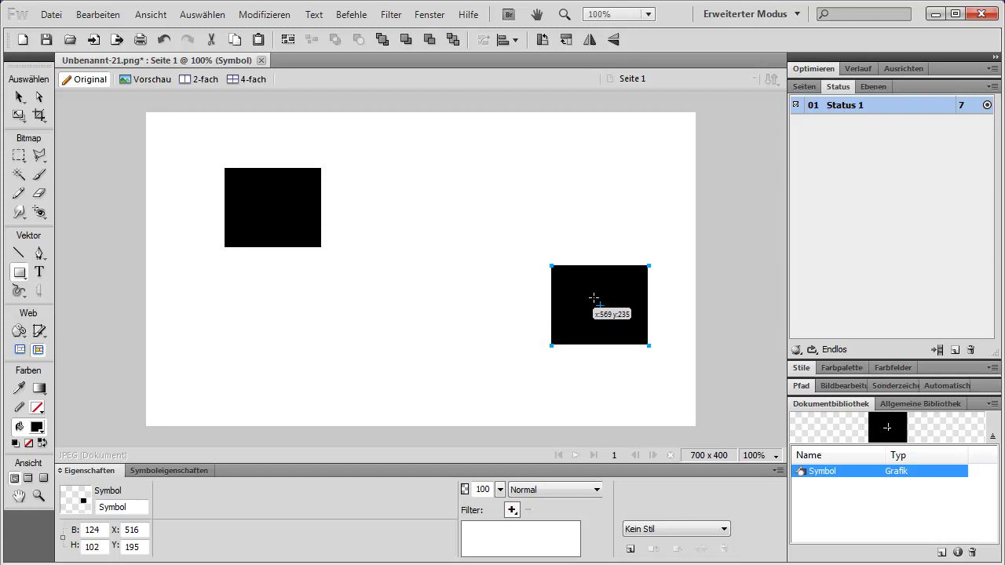
pyautogui.hotkey('ctrl', 't')
pyautogui.moveTo(648, 269); pyautogui.dragTo(669, 219)
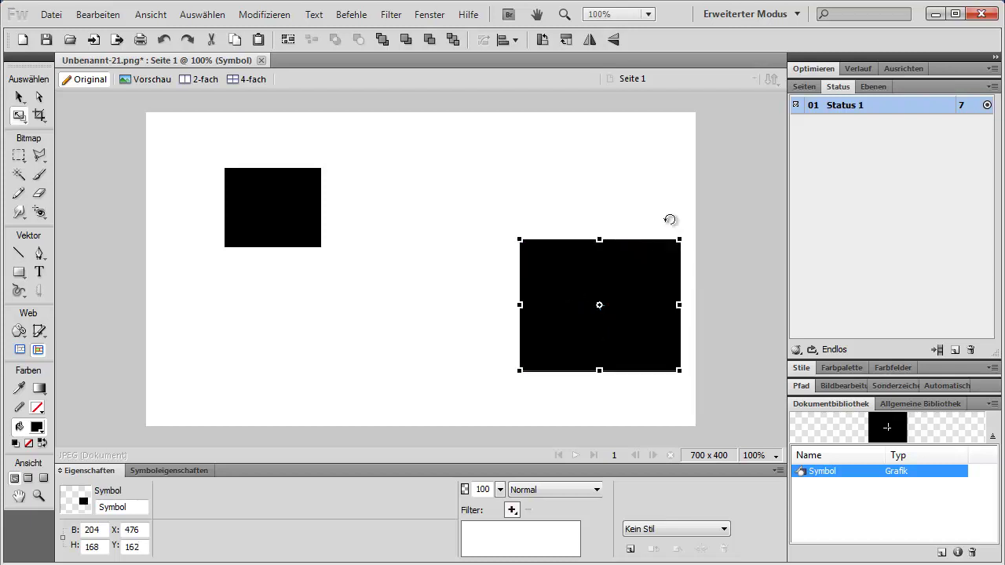
pyautogui.press('v')
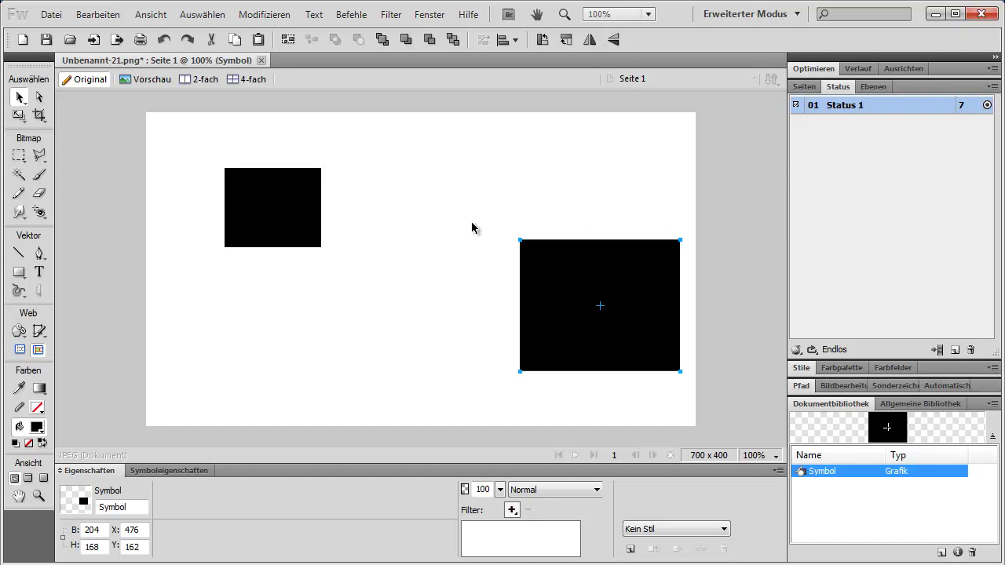
# - Tween the small and large symbol instances in 25 steps, distributed to states
pyautogui.keyDown('shift'); pyautogui.click(282, 208); pyautogui.keyUp('shift')
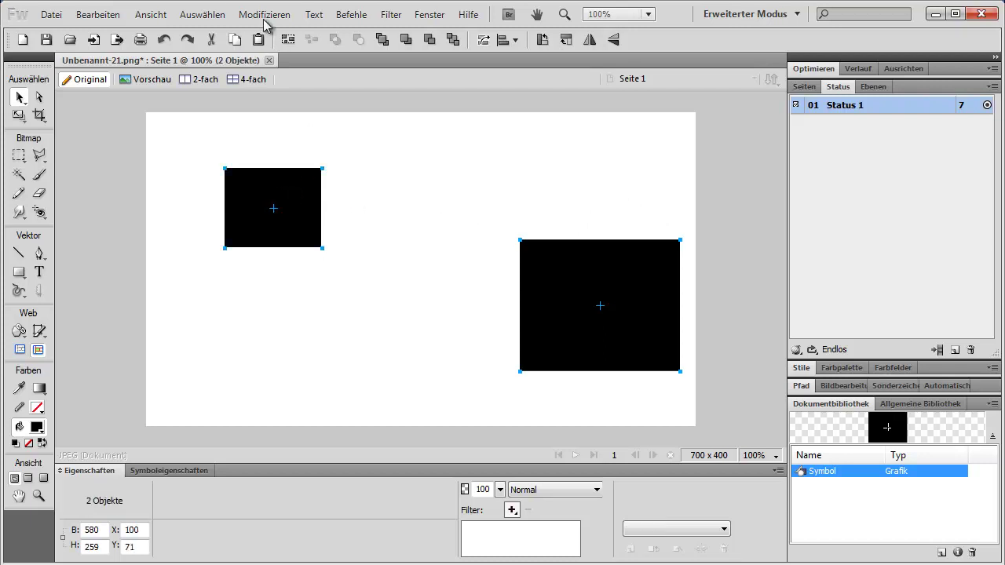
pyautogui.click(262, 15)
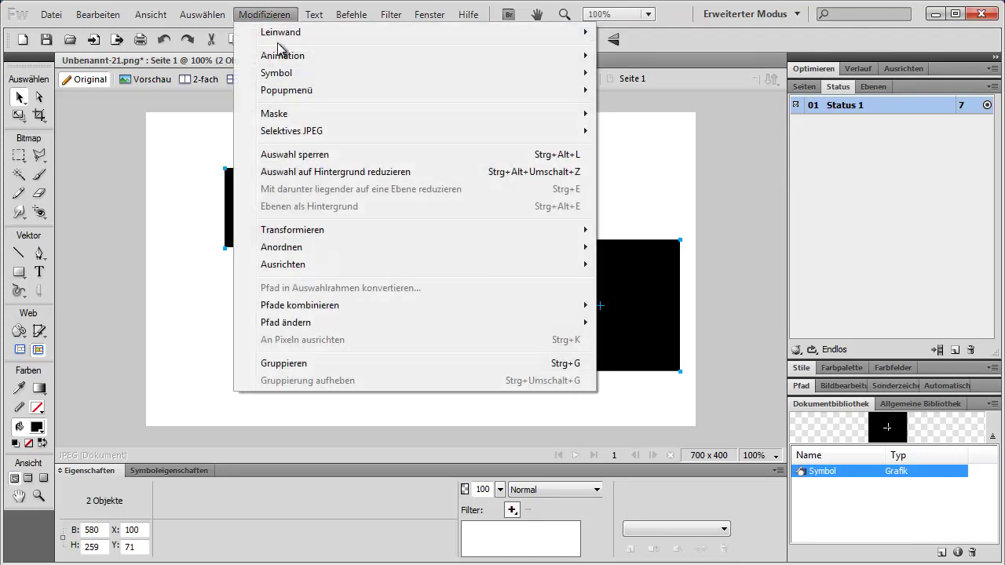
pyautogui.moveTo(281, 77)
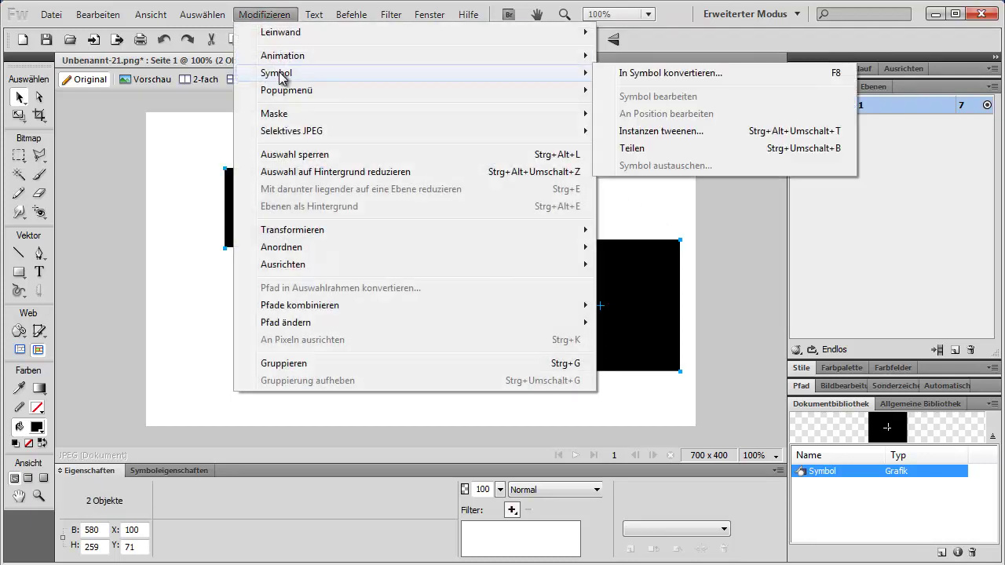
pyautogui.click(661, 132)
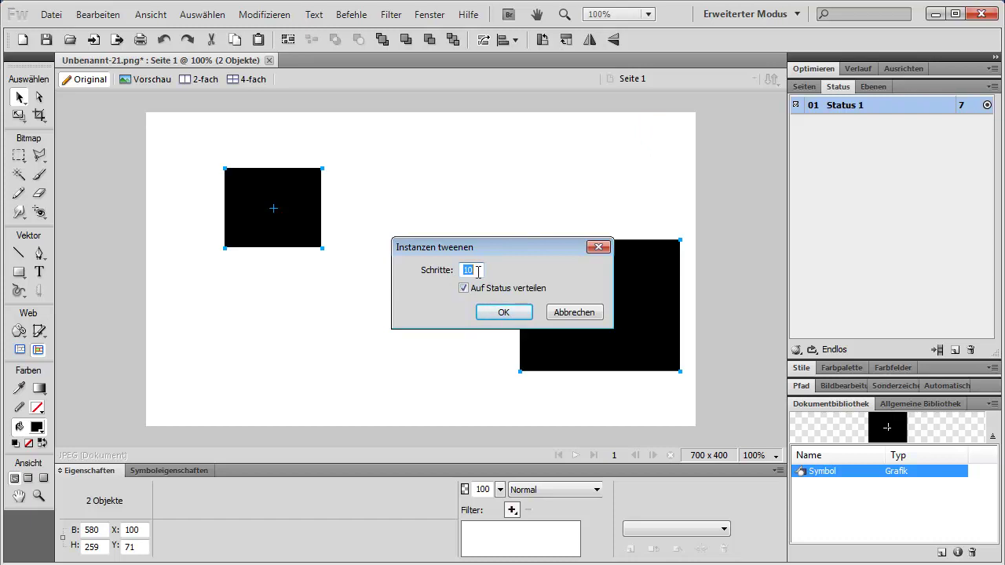
pyautogui.write('25')
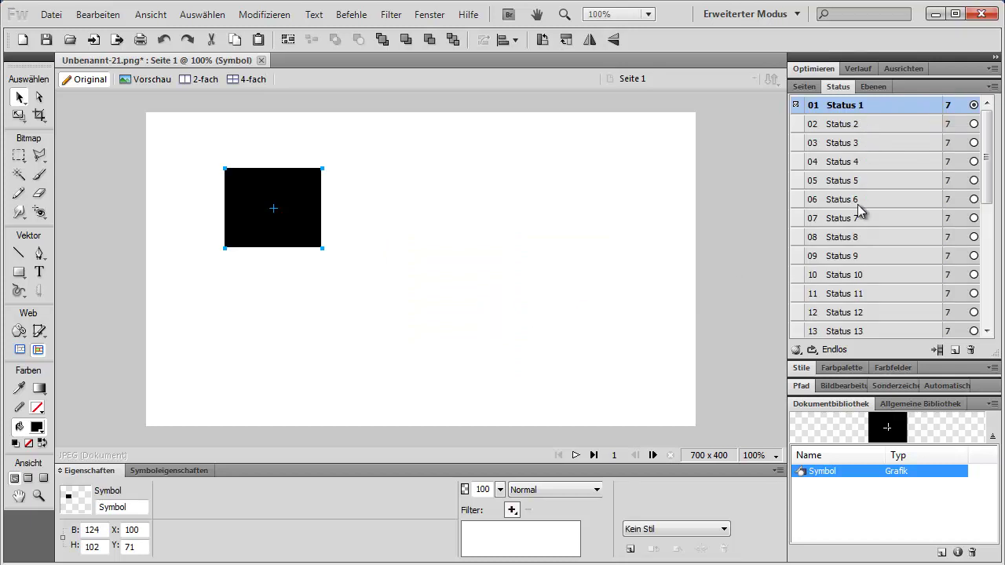
# - Look through the list of tweened states, then play the tween animation on the canvas and stop it
pyautogui.moveTo(987, 127); pyautogui.dragTo(1001, 102)
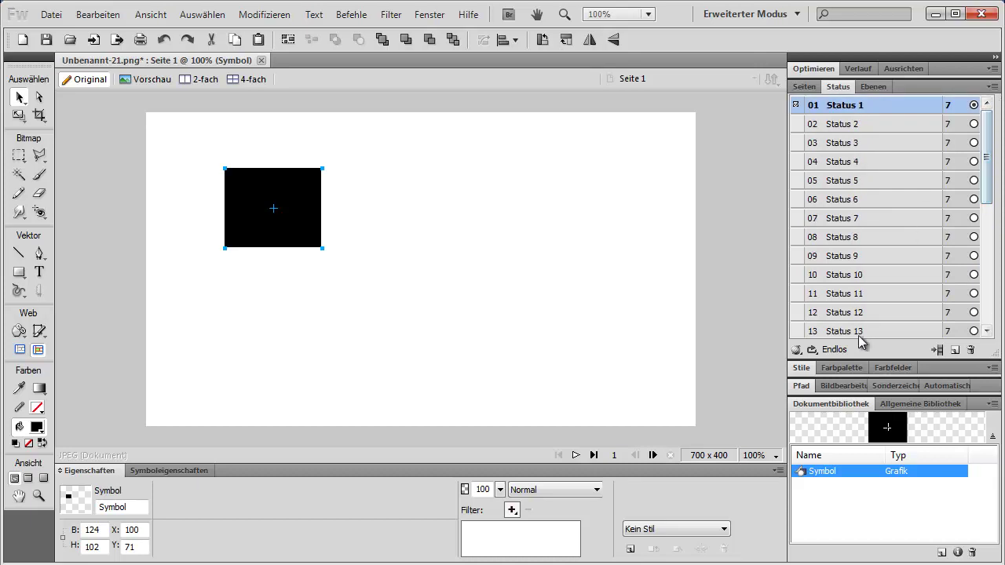
pyautogui.click(578, 455)
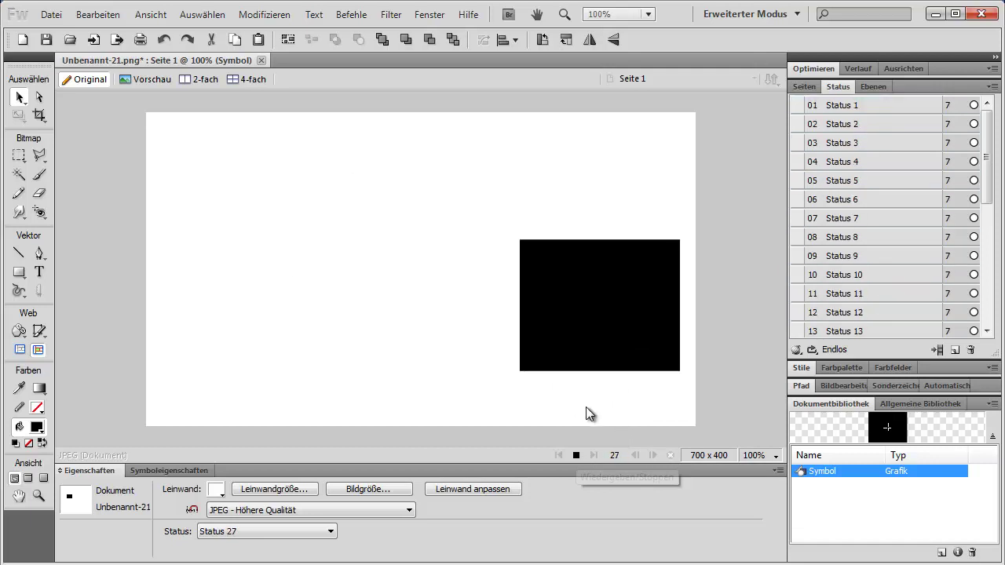
pyautogui.click(576, 454)
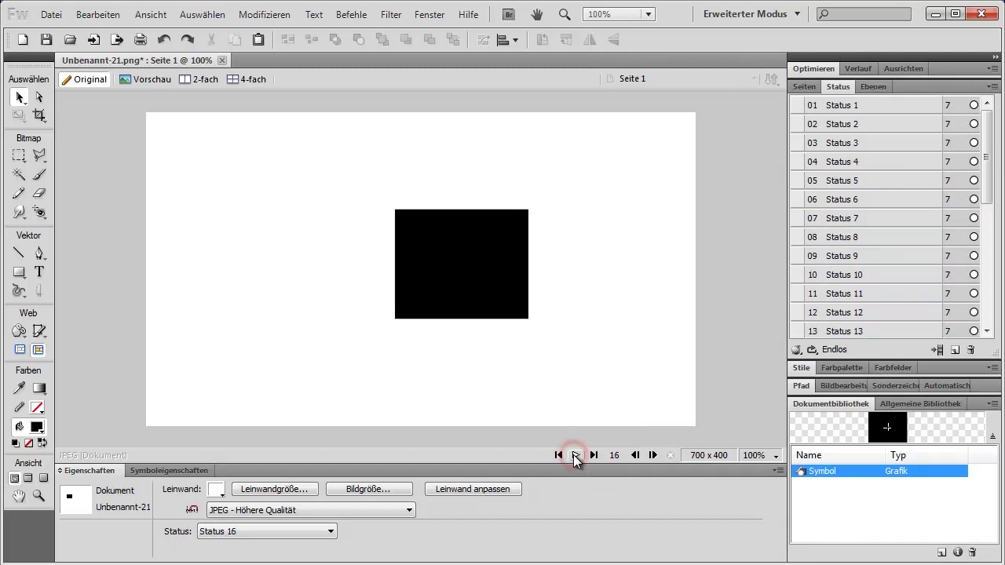
# - Discard the tween document without saving and create another new document with the default settings
pyautogui.click(223, 59)
pyautogui.click(510, 325)
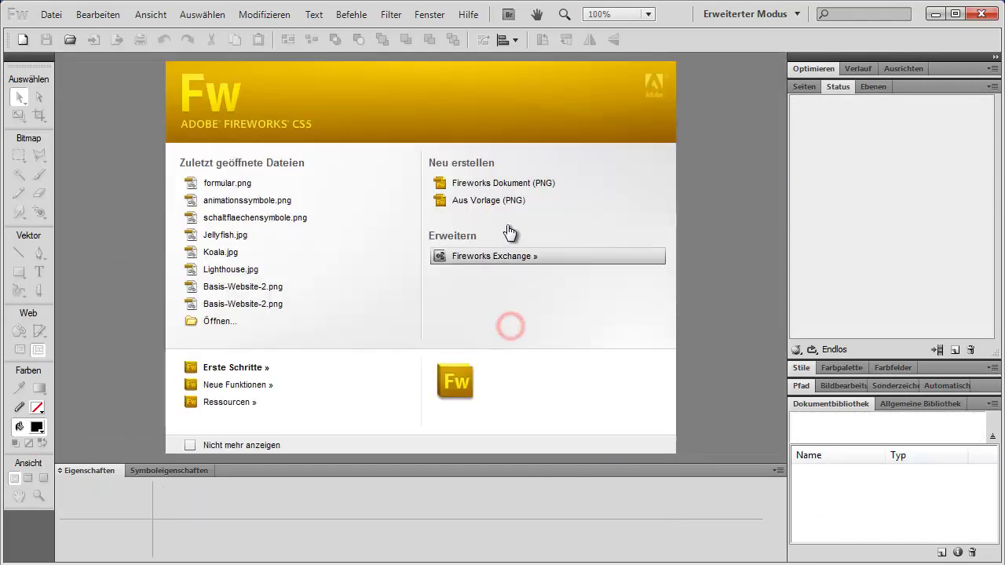
pyautogui.click(500, 183)
pyautogui.click(542, 387)
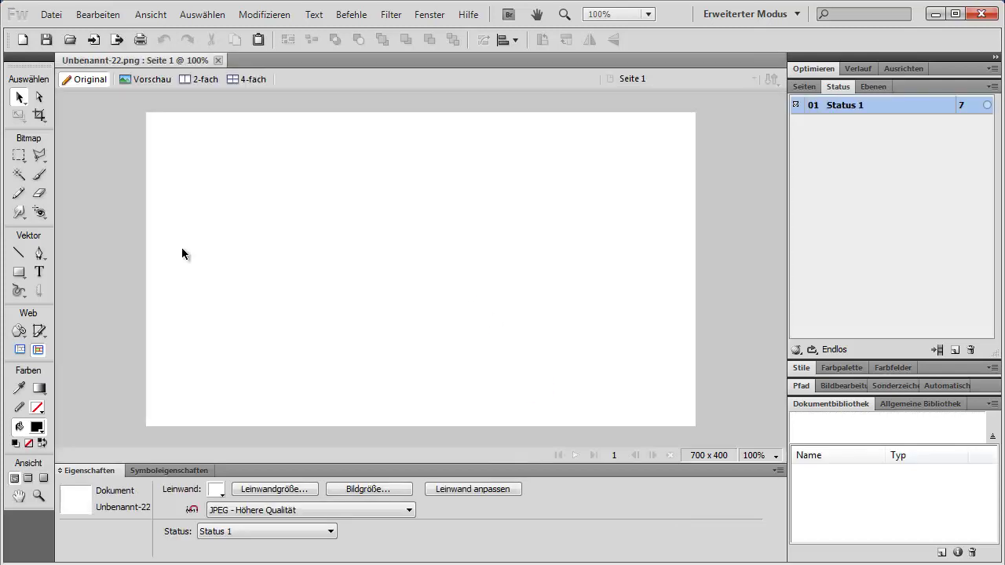
# - Draw a black rectangle about 97 × 71 px near the canvas centre and open the Drehen und Ausblenden command for it
pyautogui.click(18, 273)
pyautogui.moveTo(450, 242)
pyautogui.mouseDown()
pyautogui.moveTo(426, 265)
pyautogui.moveTo(350, 291)
pyautogui.moveTo(373, 297)
pyautogui.mouseUp()
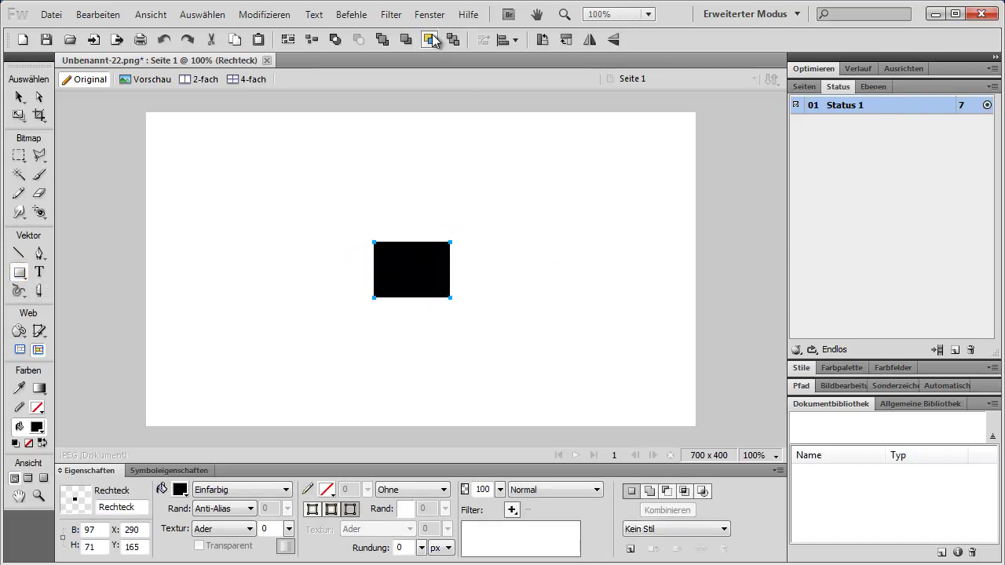
pyautogui.click(352, 14)
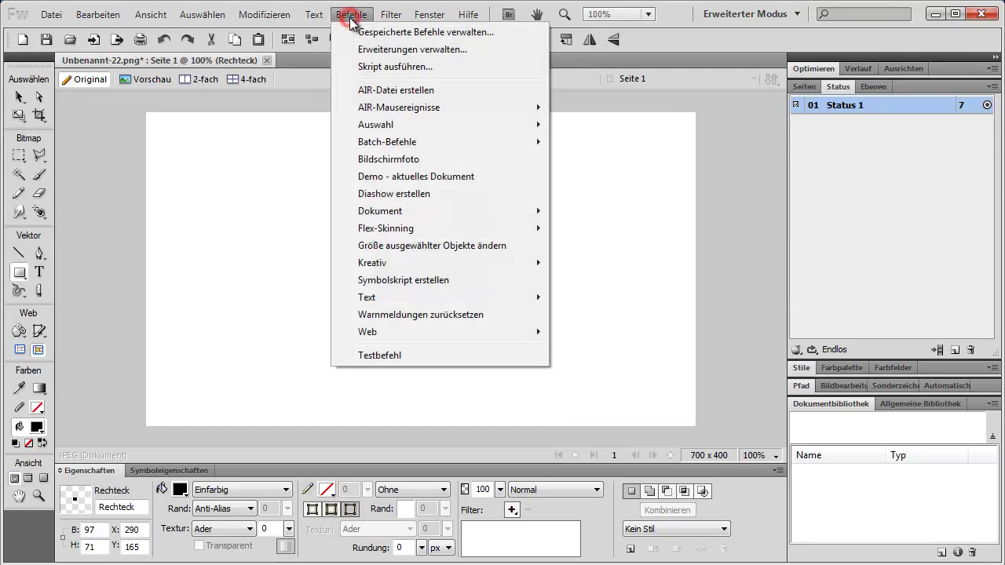
pyautogui.moveTo(430, 262)
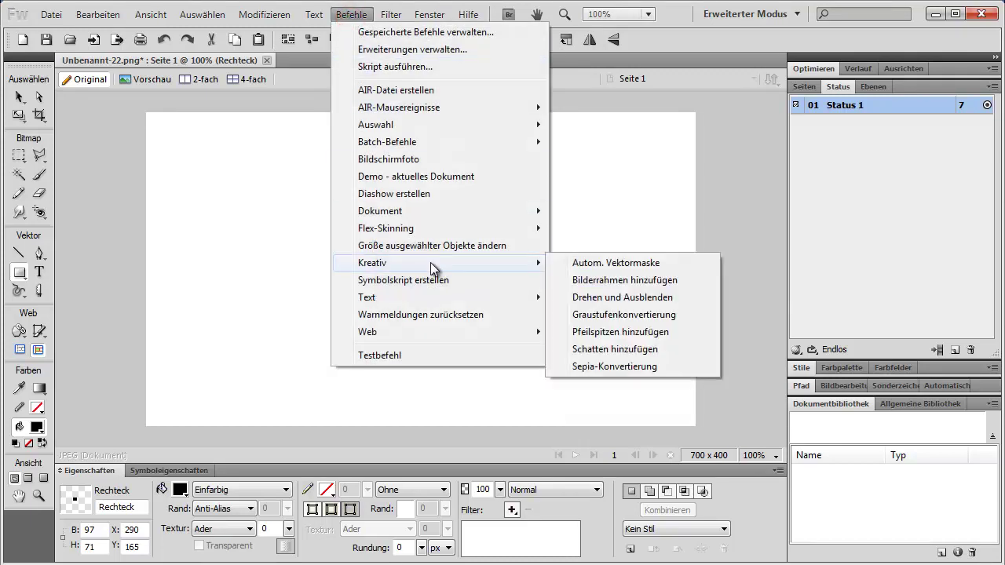
pyautogui.click(608, 300)
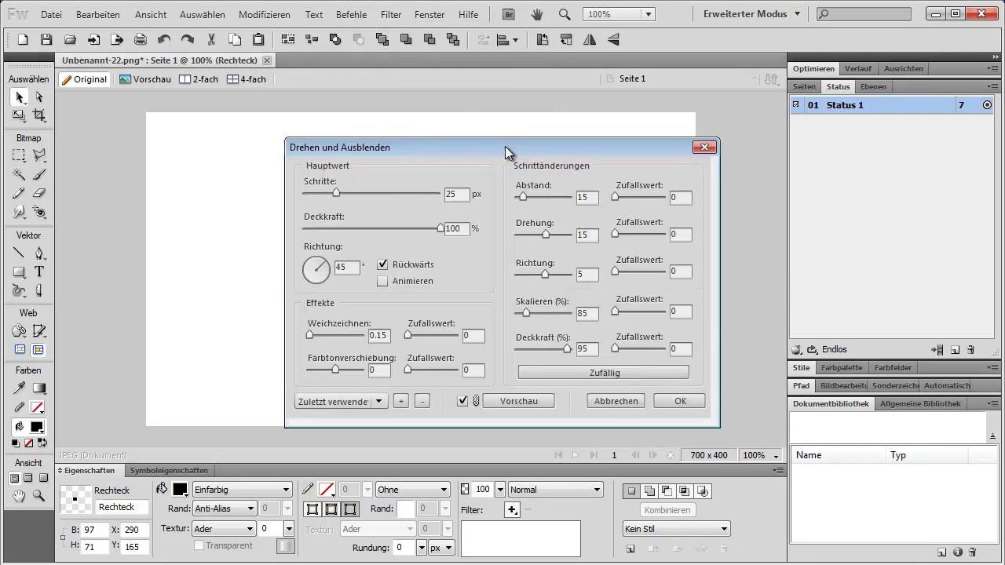
pyautogui.moveTo(505, 146); pyautogui.dragTo(760, 181)
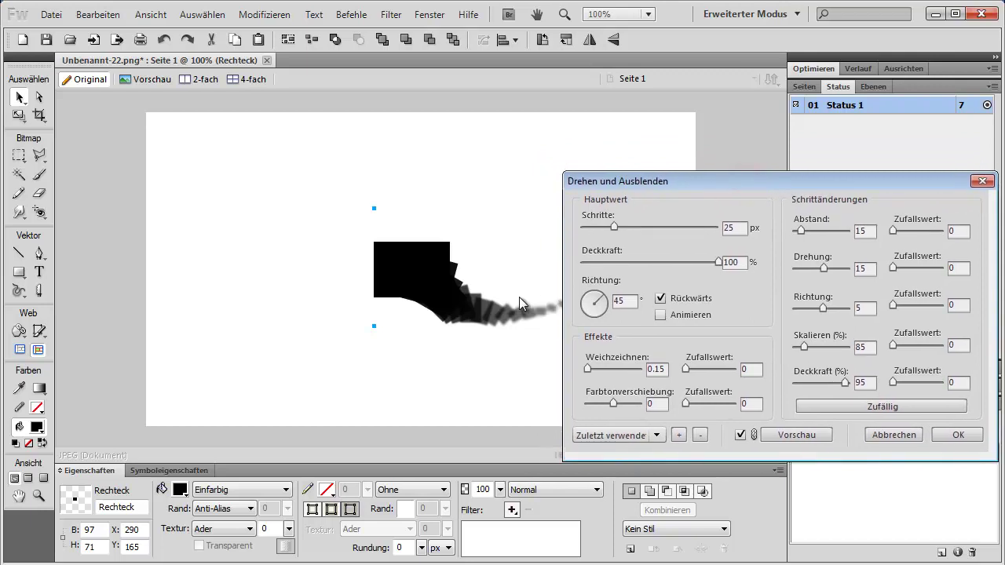
pyautogui.moveTo(611, 180); pyautogui.dragTo(613, 254)
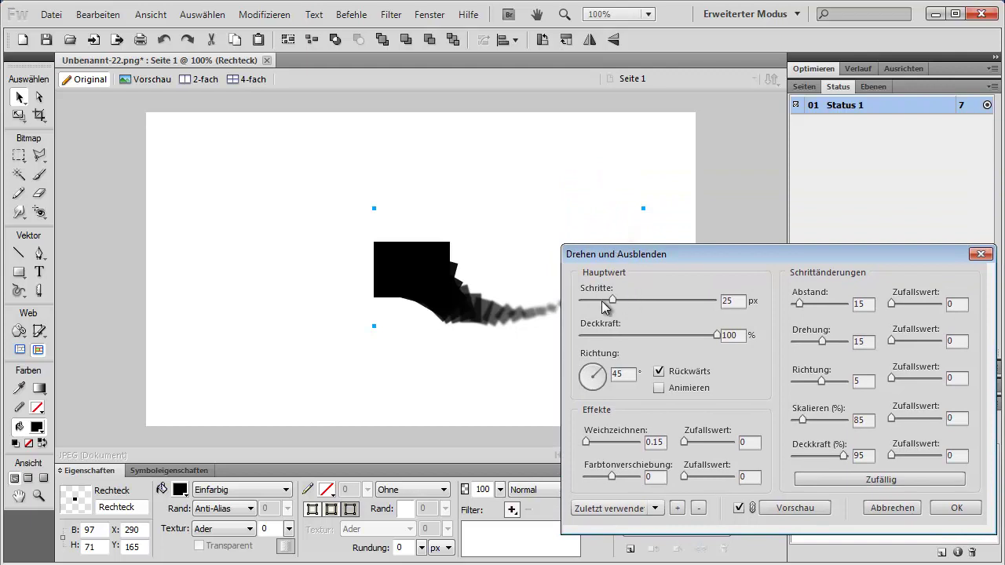
# - Try different step counts and base opacities for the effect, ending with 21 steps and 100 % opacity
pyautogui.moveTo(612, 299); pyautogui.dragTo(636, 300)
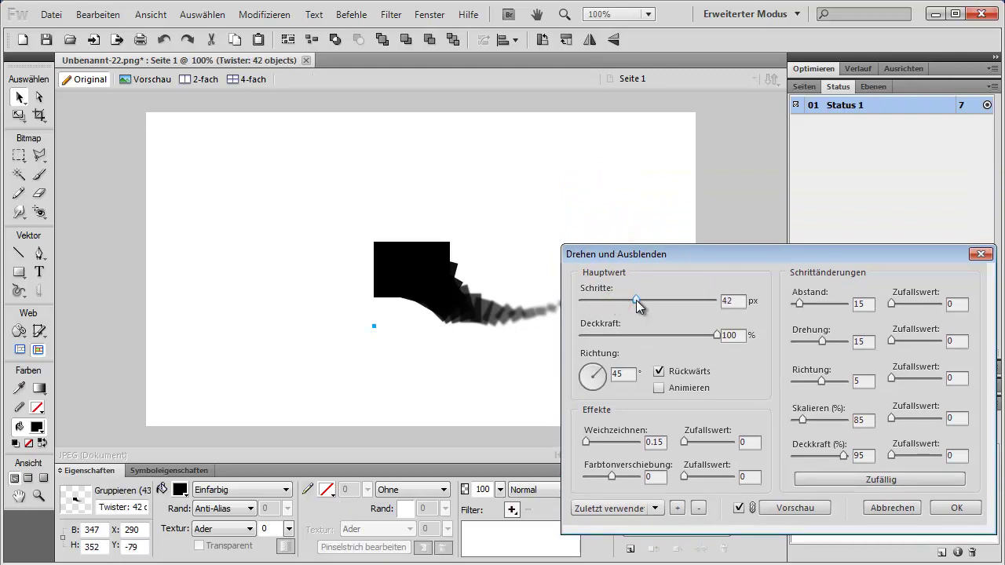
pyautogui.moveTo(636, 299); pyautogui.dragTo(607, 303)
pyautogui.moveTo(716, 335)
pyautogui.mouseDown()
pyautogui.moveTo(594, 337)
pyautogui.moveTo(565, 348)
pyautogui.mouseUp()
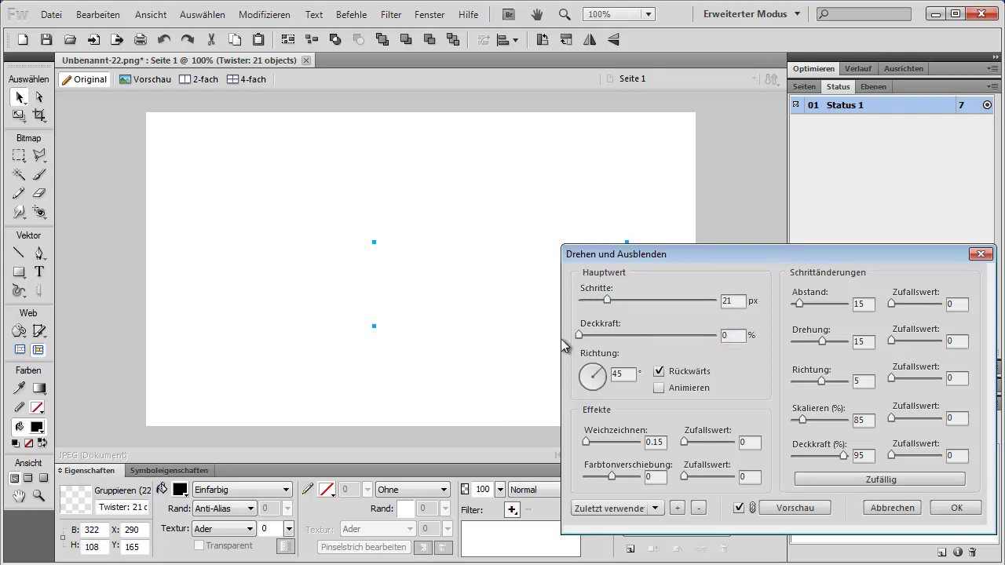
pyautogui.moveTo(589, 253)
pyautogui.mouseDown()
pyautogui.moveTo(698, 264)
pyautogui.moveTo(578, 242)
pyautogui.moveTo(582, 256)
pyautogui.mouseUp()
pyautogui.moveTo(571, 331); pyautogui.dragTo(645, 337)
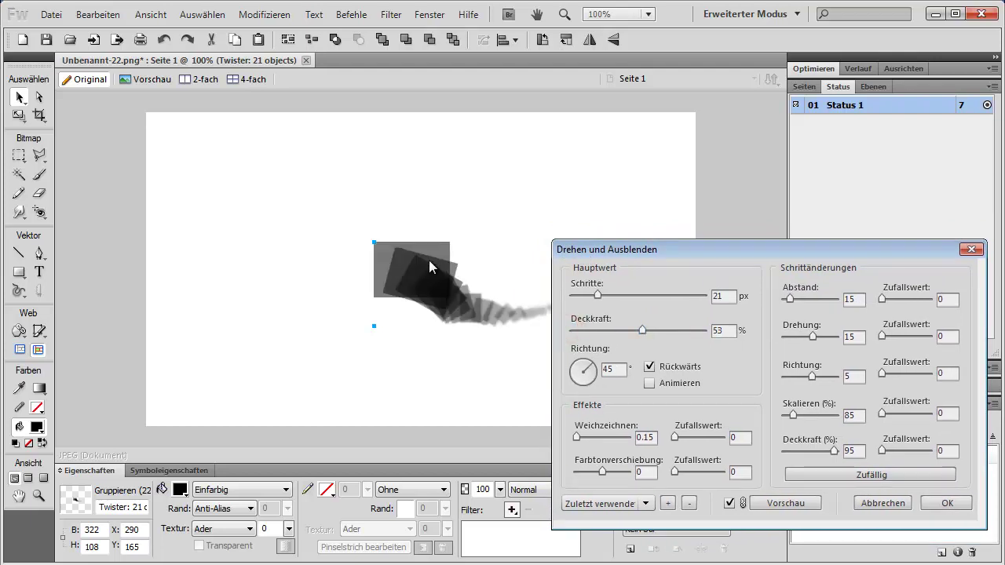
pyautogui.moveTo(642, 331); pyautogui.dragTo(707, 330)
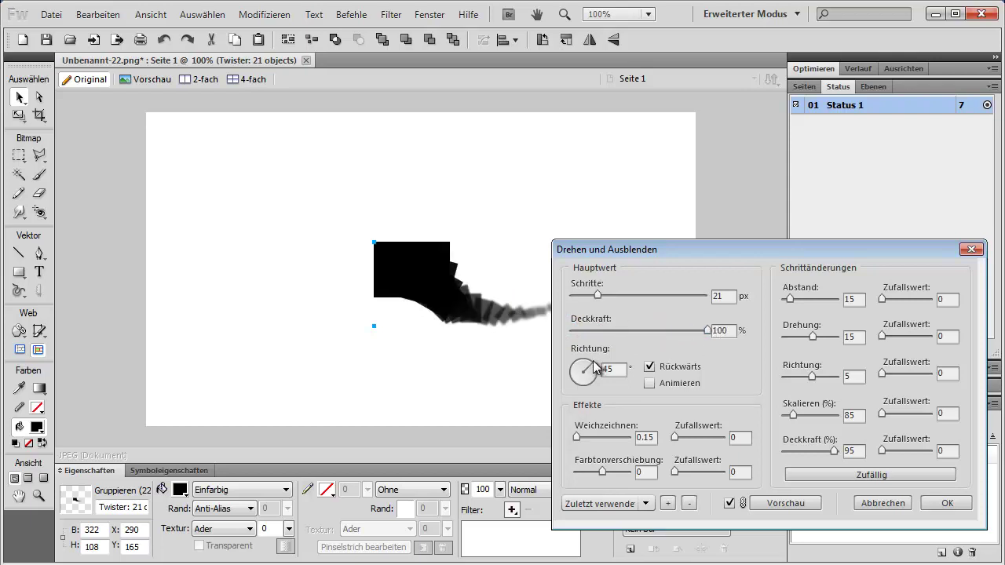
# - Set the effect's main direction to 266° and turn on the Animieren option
pyautogui.moveTo(582, 369)
pyautogui.mouseDown()
pyautogui.moveTo(571, 367)
pyautogui.moveTo(575, 381)
pyautogui.mouseUp()
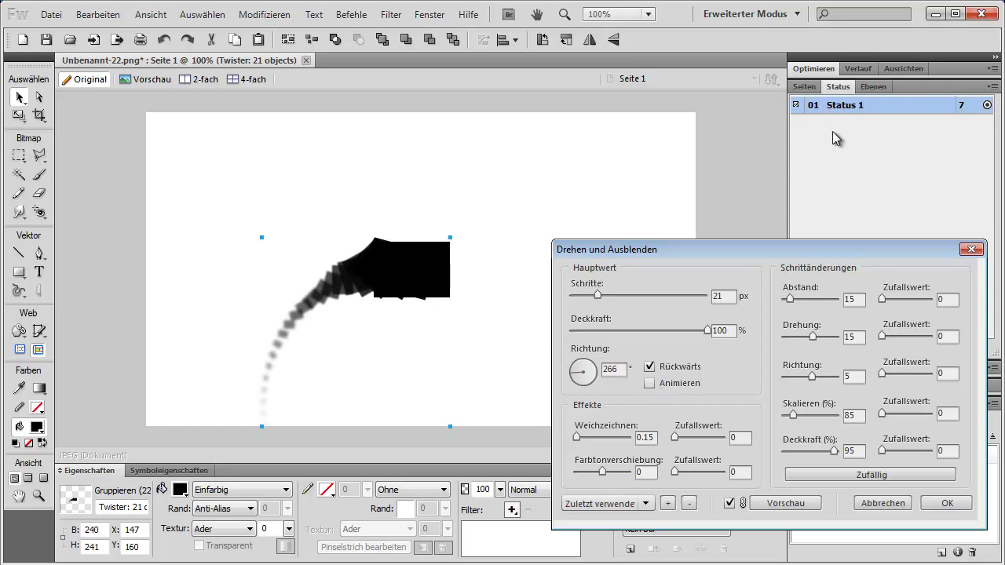
pyautogui.click(650, 383)
# - Try a Weichzeichnen value of 0.57 with a random value of 1 and a Farbtonverschiebung of 34
pyautogui.moveTo(577, 442); pyautogui.dragTo(587, 442)
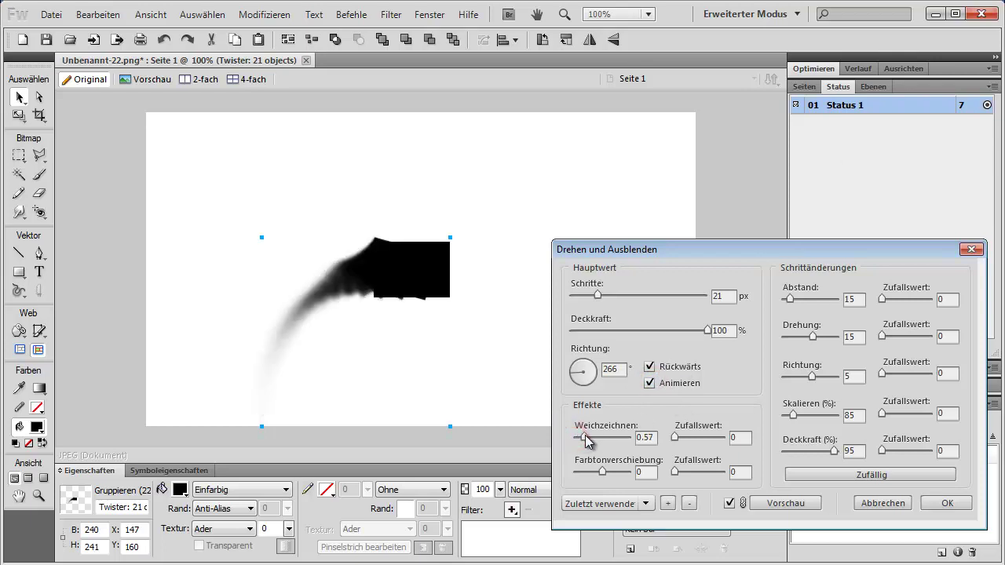
pyautogui.moveTo(674, 437); pyautogui.dragTo(746, 439)
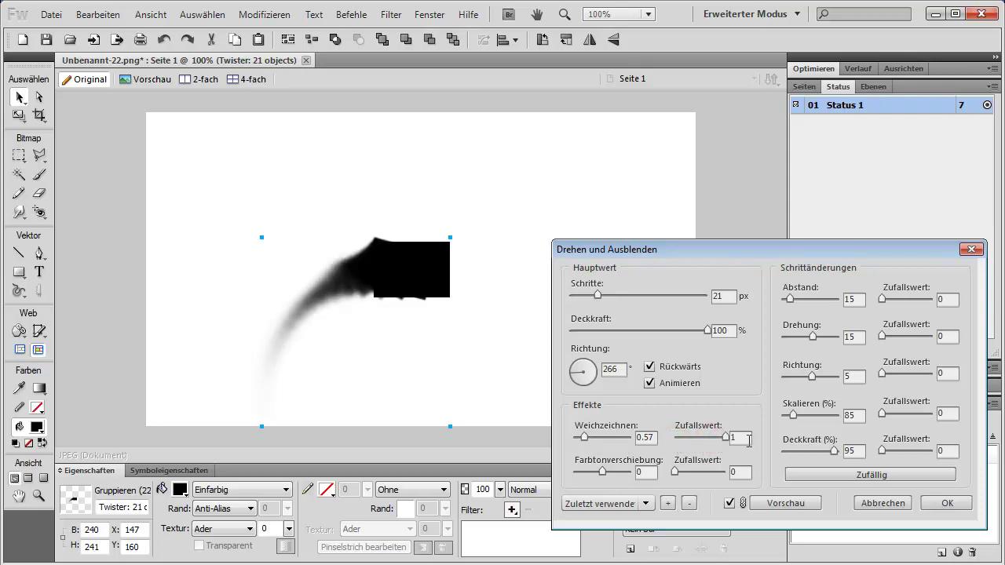
pyautogui.moveTo(602, 472)
pyautogui.mouseDown()
pyautogui.moveTo(616, 474)
pyautogui.moveTo(603, 472)
pyautogui.mouseUp()
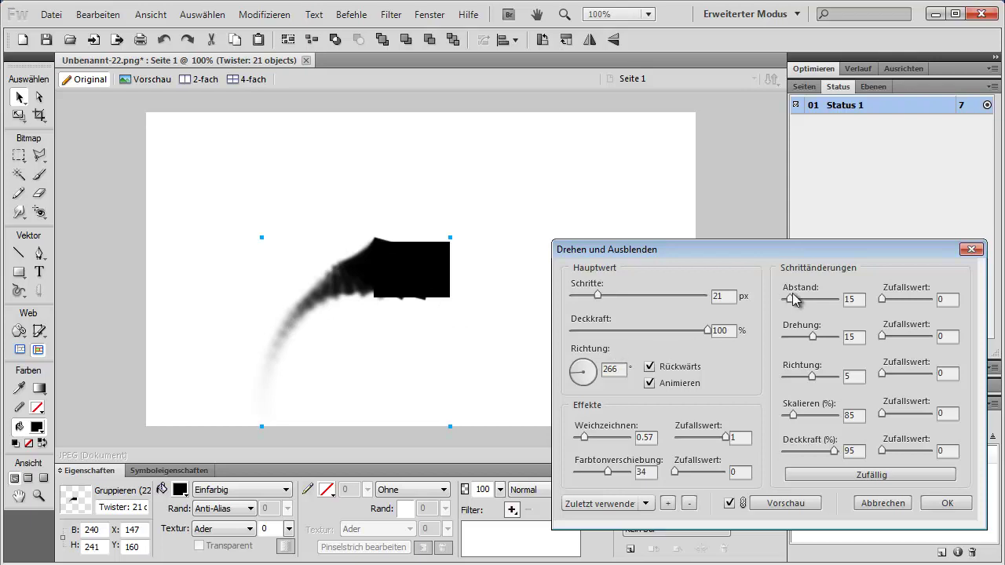
# - Try a per-step spacing of 35 and return it to 15, with rotation at -83 and direction change at -12
pyautogui.moveTo(788, 299); pyautogui.dragTo(801, 300)
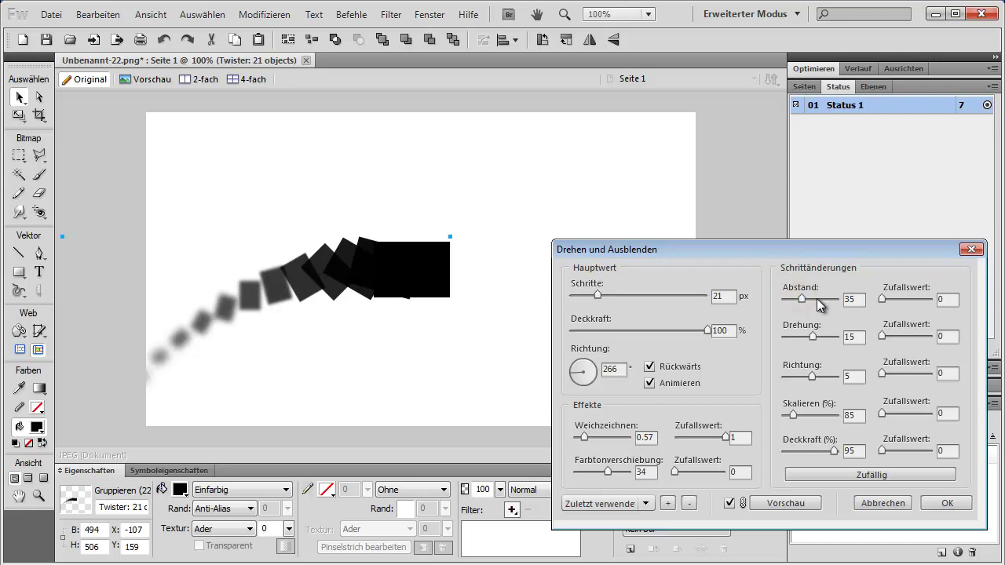
pyautogui.moveTo(802, 299); pyautogui.dragTo(791, 301)
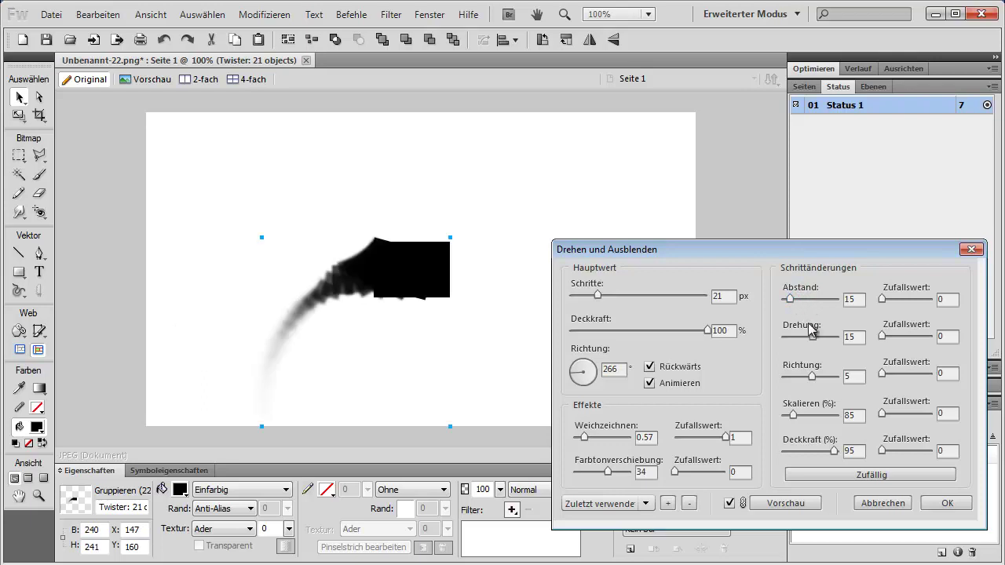
pyautogui.moveTo(814, 338)
pyautogui.mouseDown()
pyautogui.moveTo(828, 337)
pyautogui.moveTo(798, 338)
pyautogui.mouseUp()
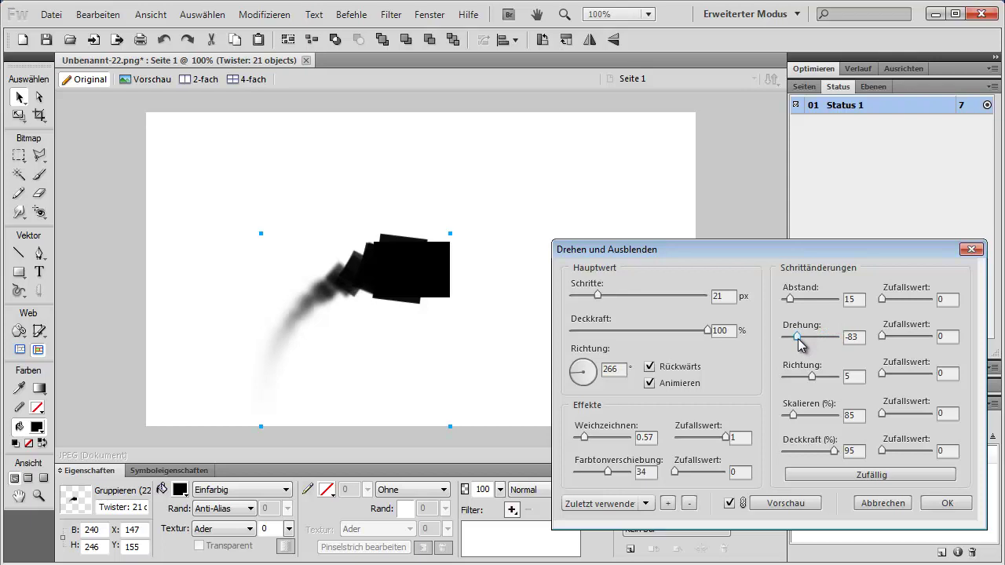
pyautogui.moveTo(812, 377)
pyautogui.mouseDown()
pyautogui.moveTo(829, 382)
pyautogui.moveTo(800, 385)
pyautogui.moveTo(809, 379)
pyautogui.mouseUp()
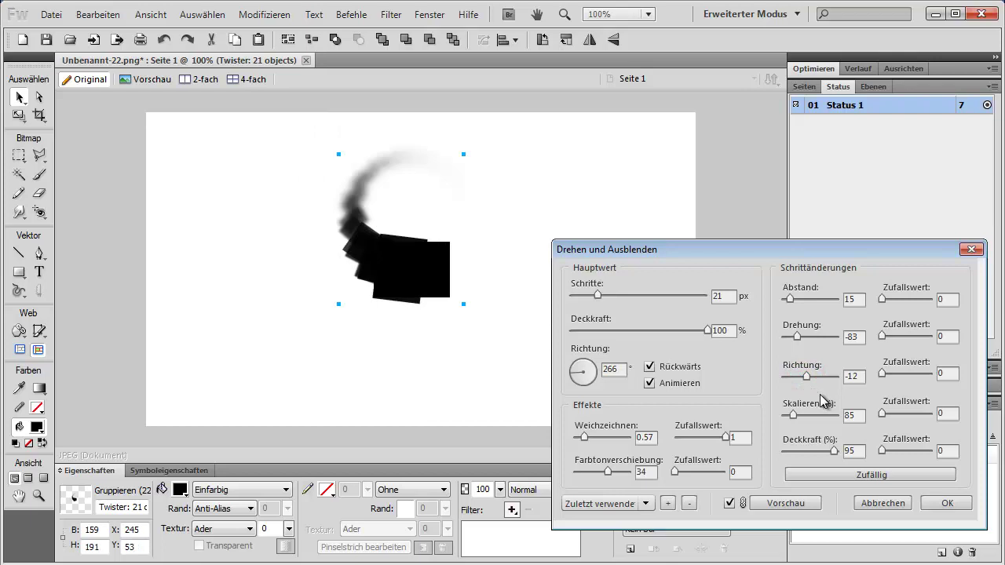
# - Try per-step scaling values of 101 and 120 %, and bring the scaling back down to 93 %
pyautogui.moveTo(796, 423); pyautogui.dragTo(816, 421)
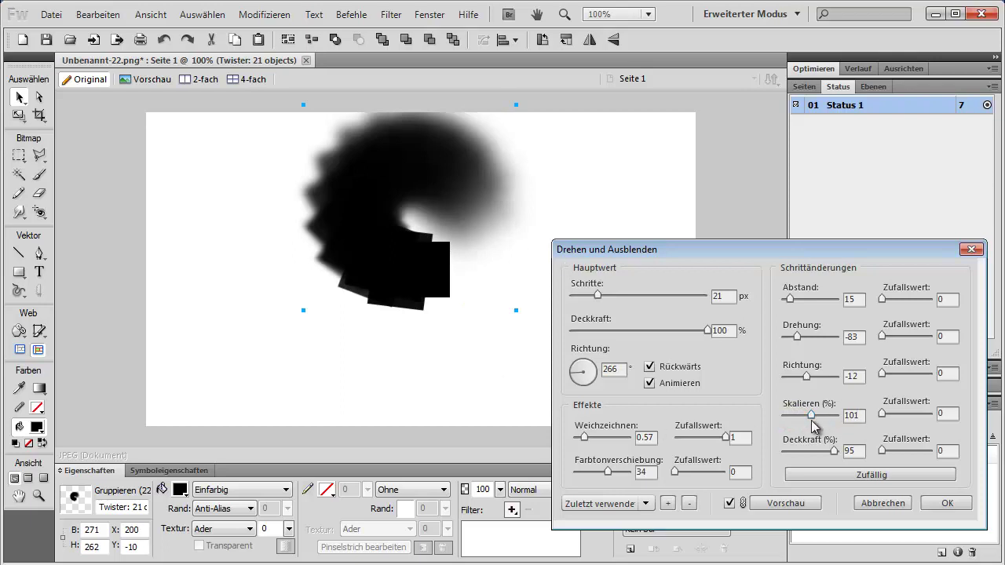
pyautogui.moveTo(811, 420); pyautogui.dragTo(837, 422)
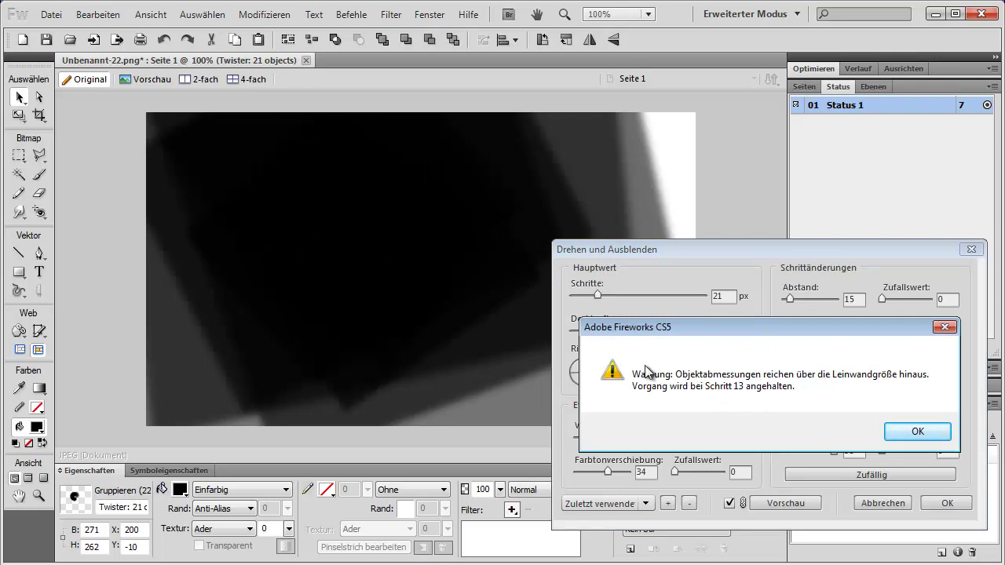
pyautogui.click(903, 432)
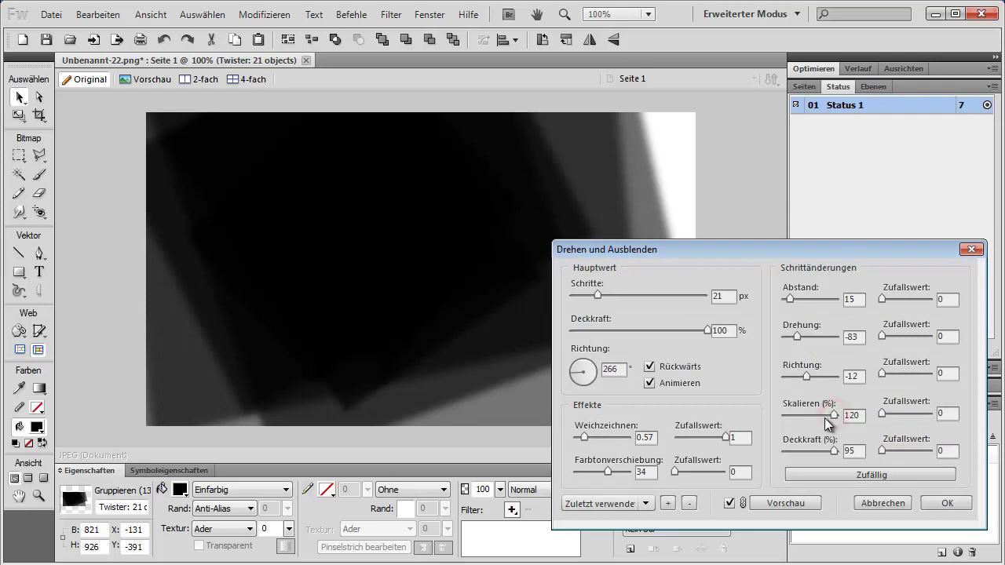
pyautogui.moveTo(831, 416); pyautogui.dragTo(804, 430)
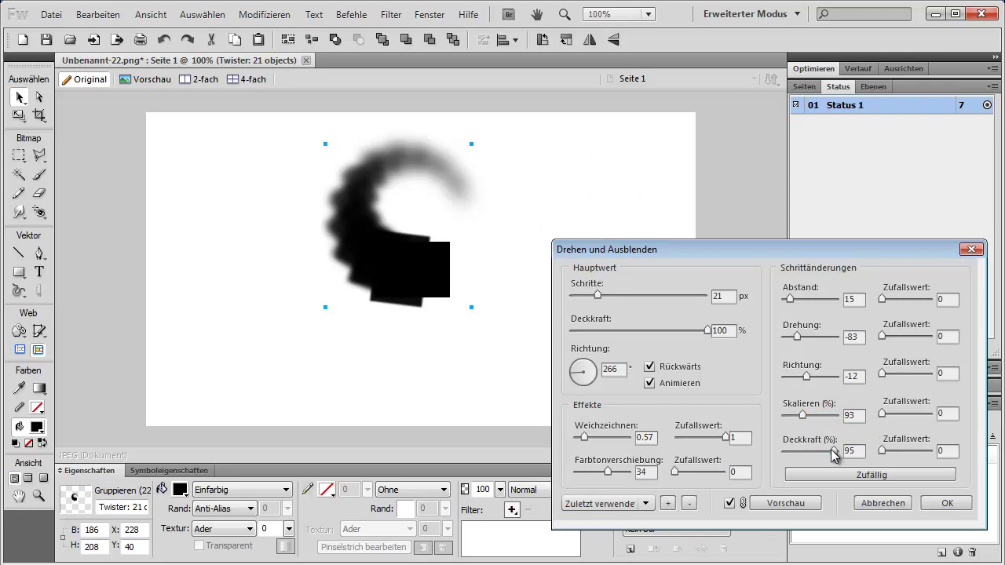
# - Try a per-step opacity of 79 %, raise it again, and randomize the step changes
pyautogui.moveTo(833, 456); pyautogui.dragTo(818, 459)
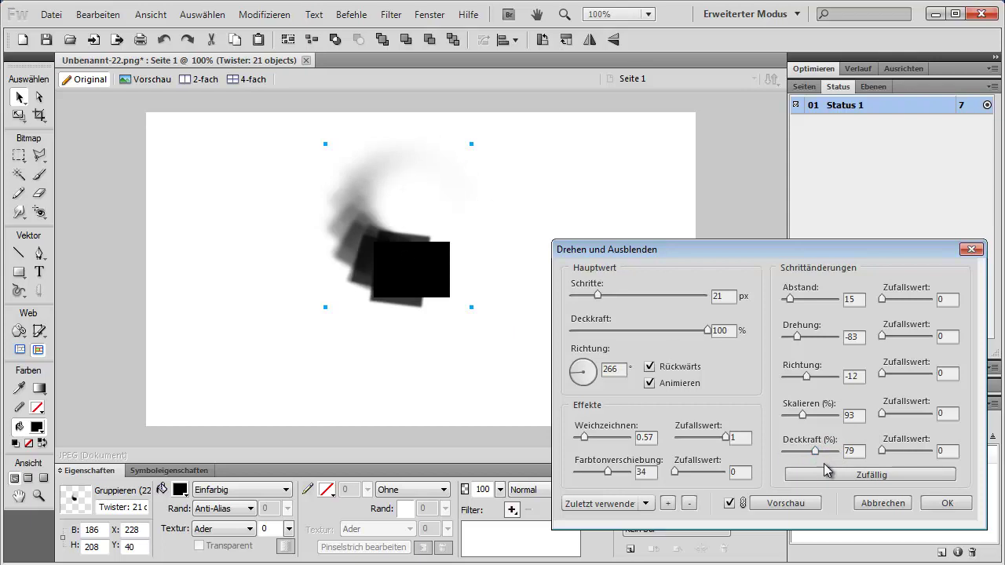
pyautogui.moveTo(816, 454); pyautogui.dragTo(827, 453)
pyautogui.click(837, 474)
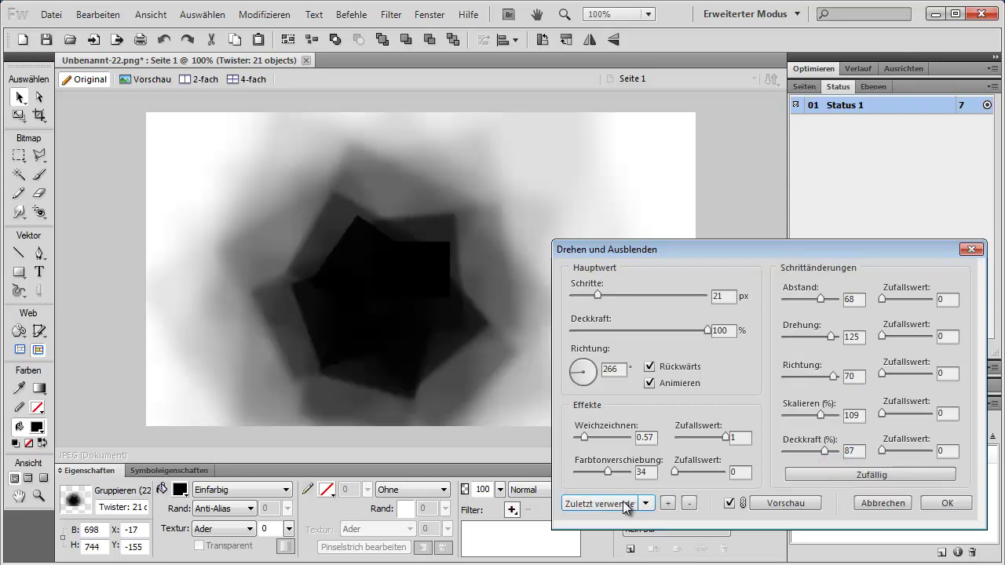
# - Try the effect presets Standard, Drehen and Vorwärts on the rectangle, one after another
pyautogui.click(648, 503)
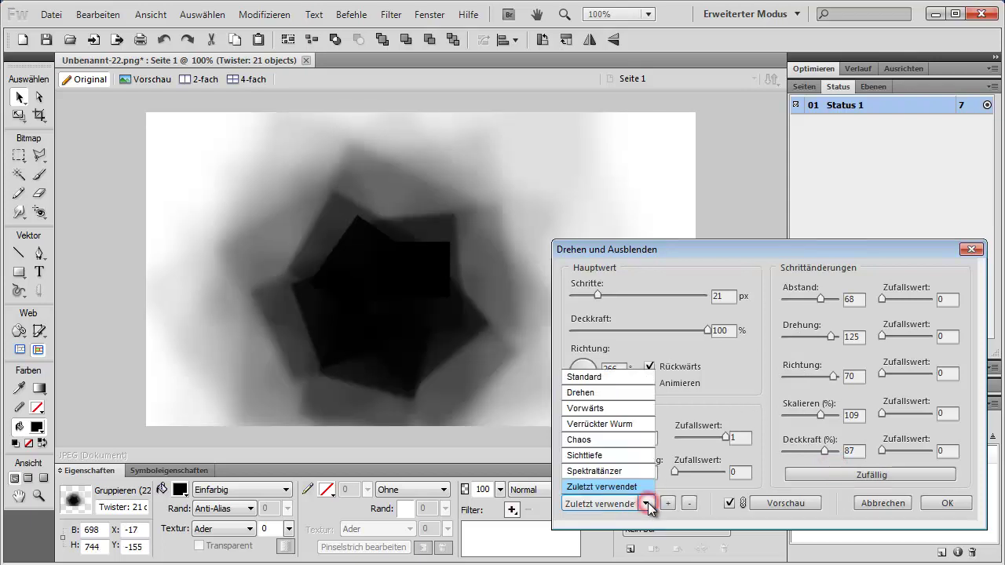
pyautogui.click(597, 377)
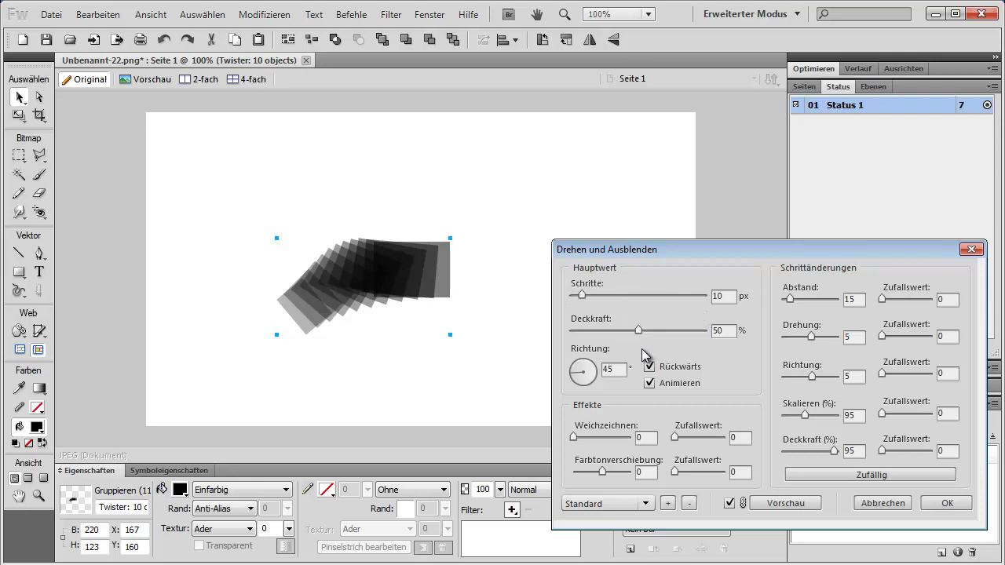
pyautogui.click(646, 503)
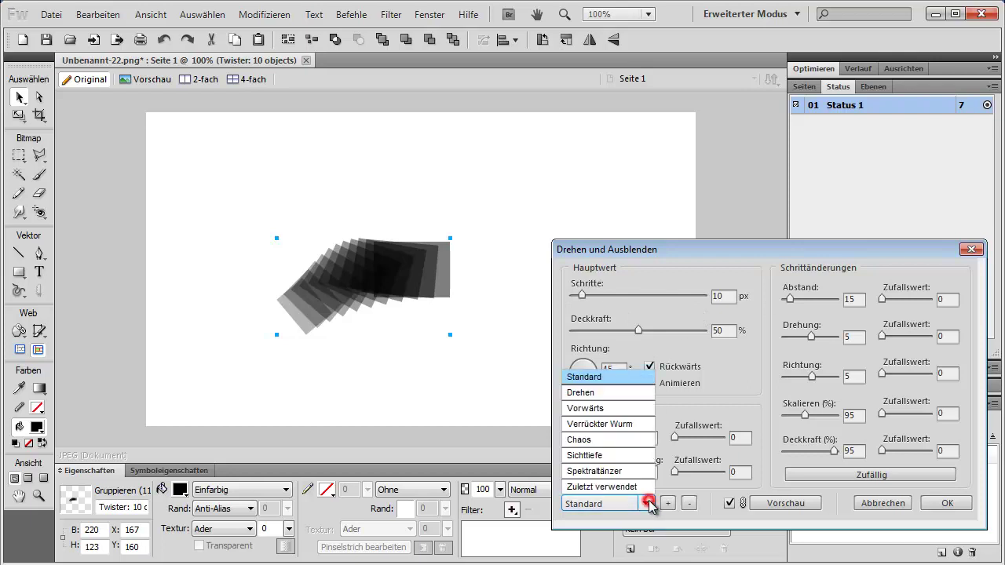
pyautogui.click(598, 393)
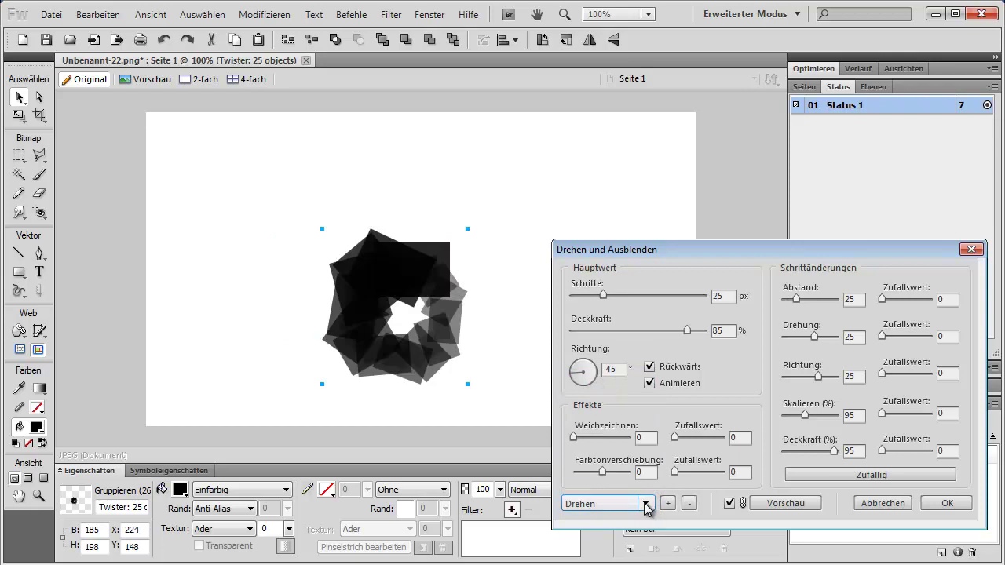
pyautogui.click(648, 507)
pyautogui.click(596, 409)
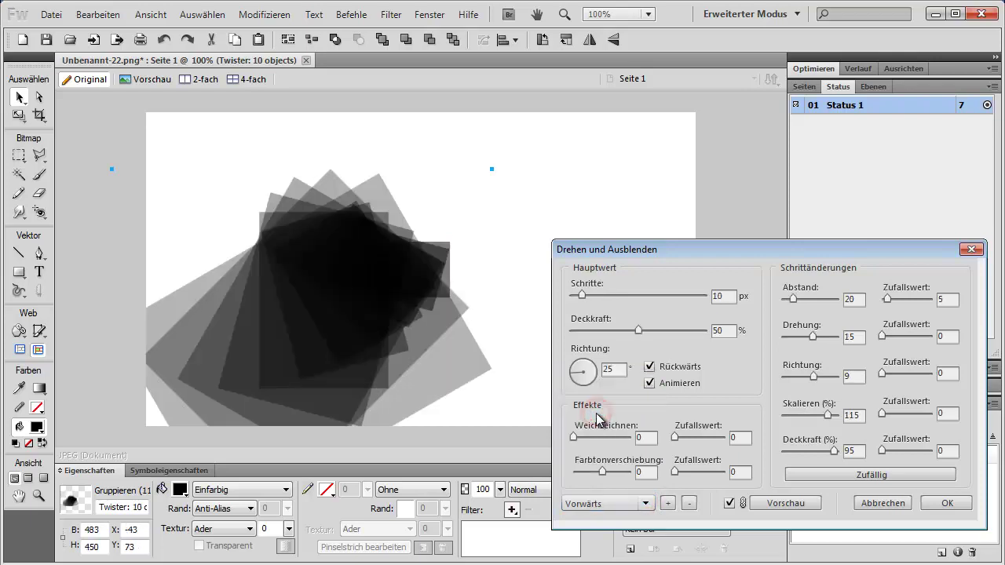
# - Try the effect presets Verrückter Wurm, Chaos and Sichttiefe on the rectangle, one after another
pyautogui.click(645, 504)
pyautogui.click(600, 425)
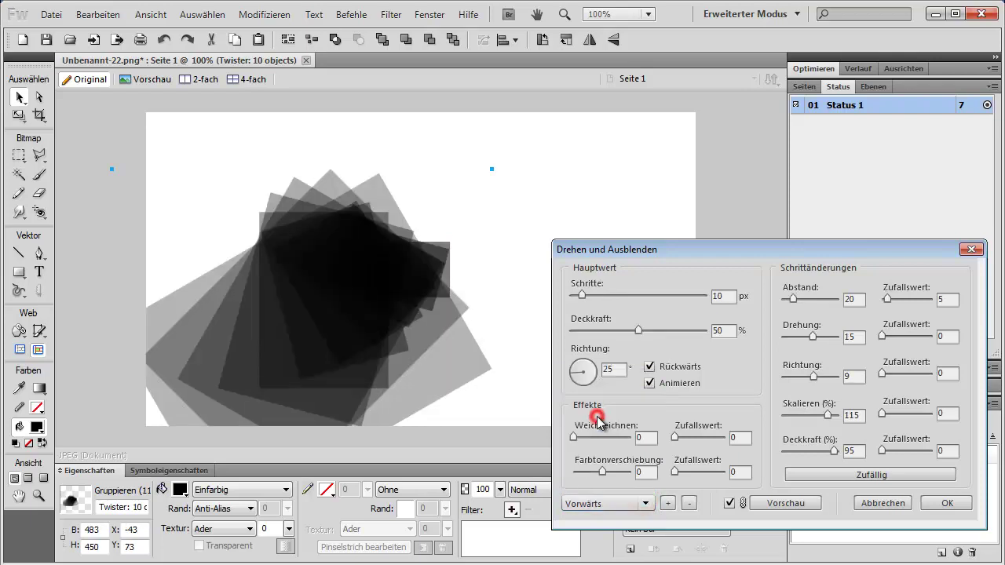
pyautogui.click(645, 504)
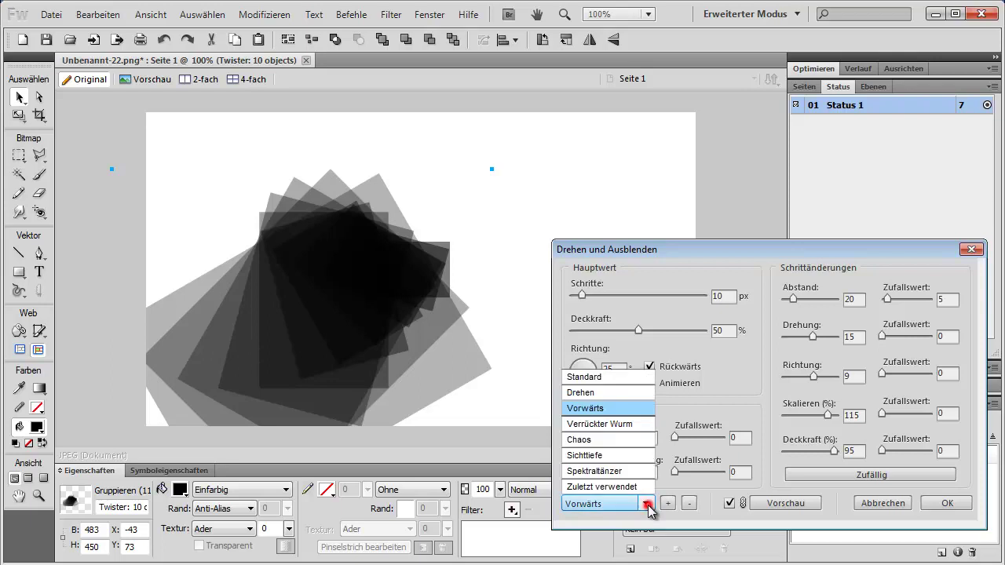
pyautogui.click(602, 425)
pyautogui.click(644, 503)
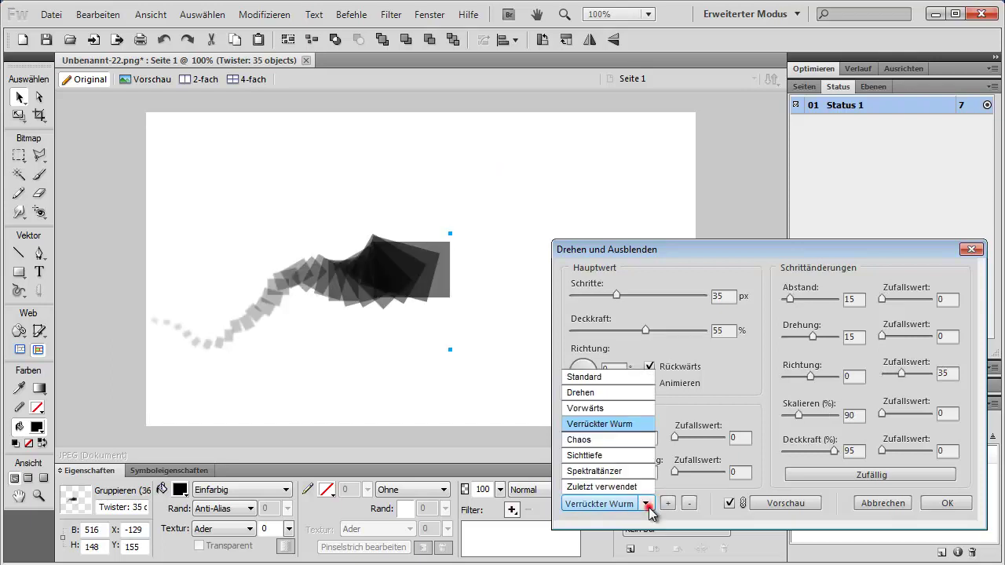
pyautogui.click(605, 441)
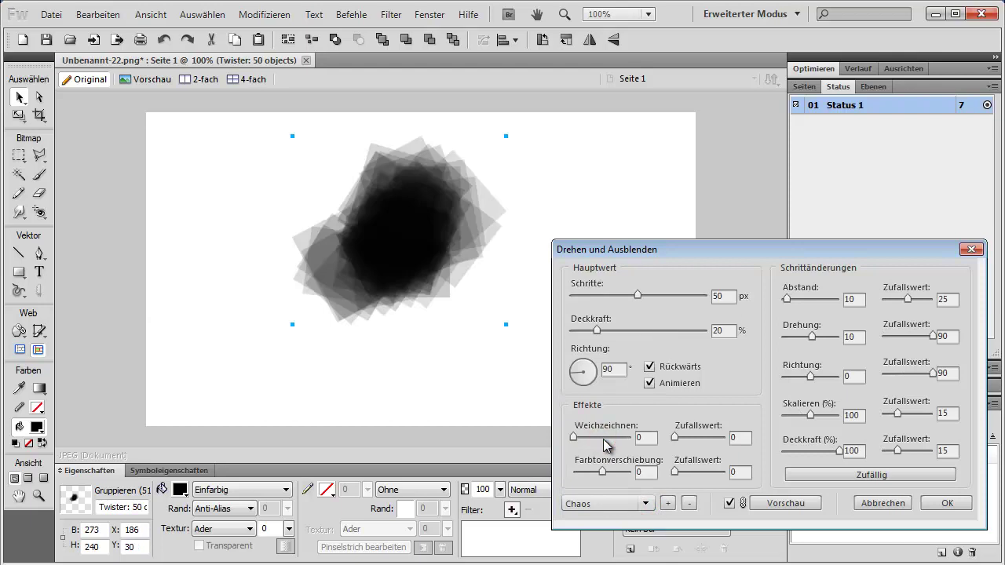
pyautogui.click(644, 503)
pyautogui.click(602, 455)
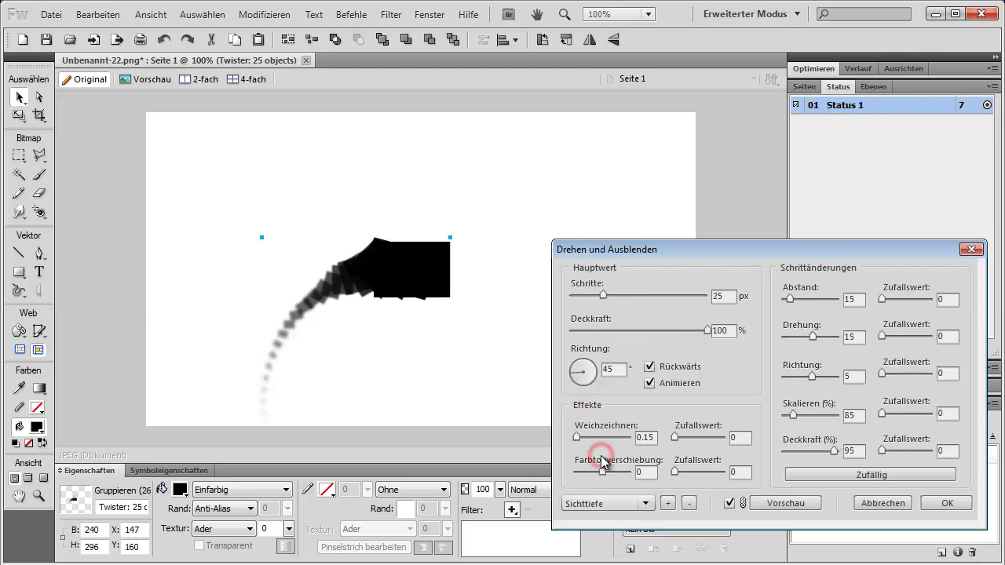
# - Choose the Spektraltänzer preset and apply the animated effect to the rectangle
pyautogui.click(645, 503)
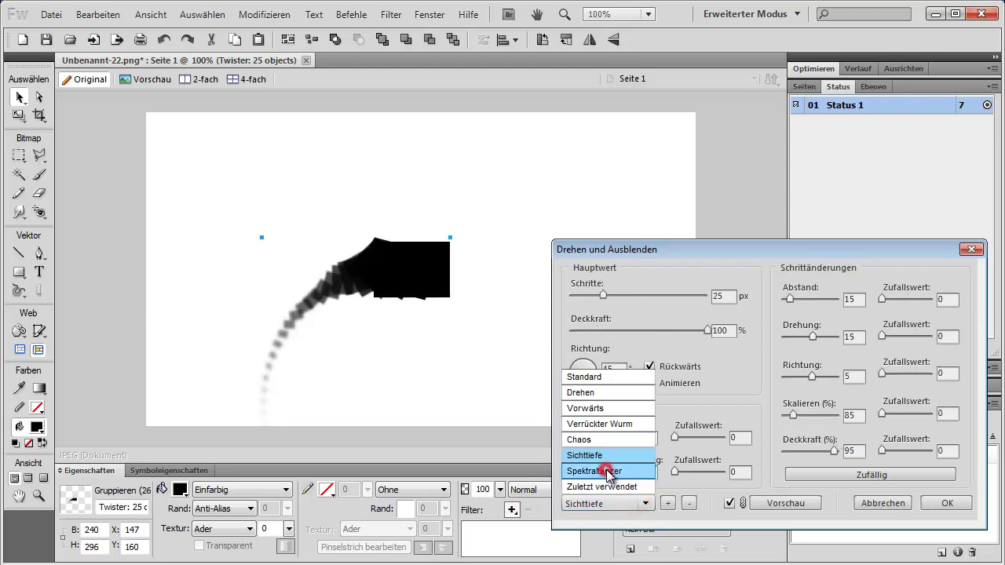
pyautogui.click(606, 472)
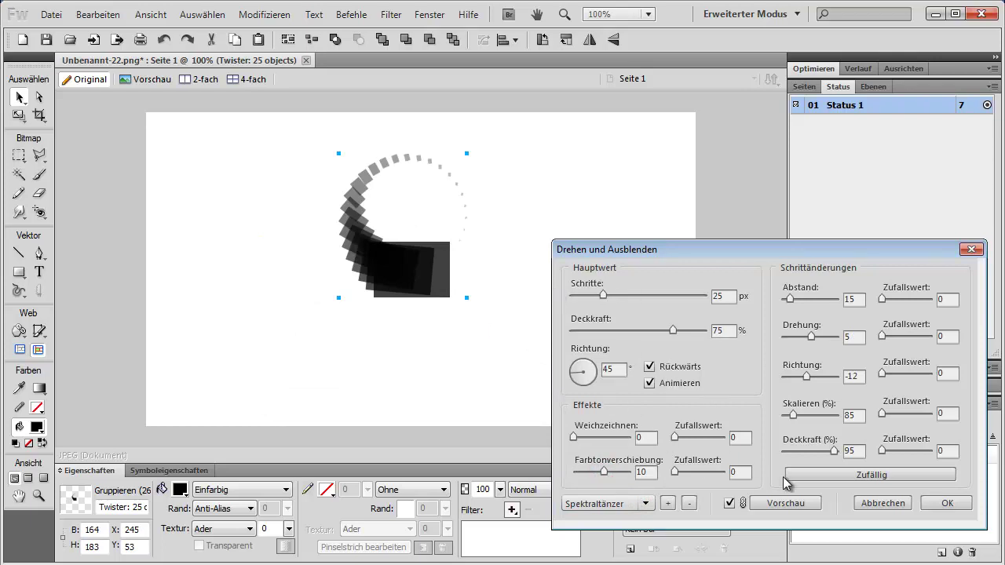
pyautogui.click(947, 504)
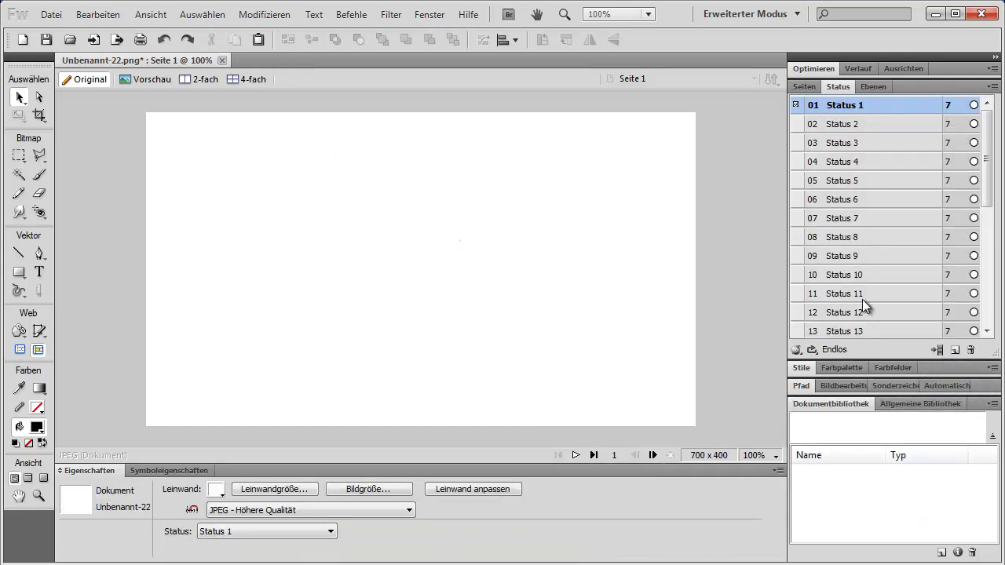
# - Play the rotating and fading rectangle animation on the canvas and stop it
pyautogui.click(578, 456)
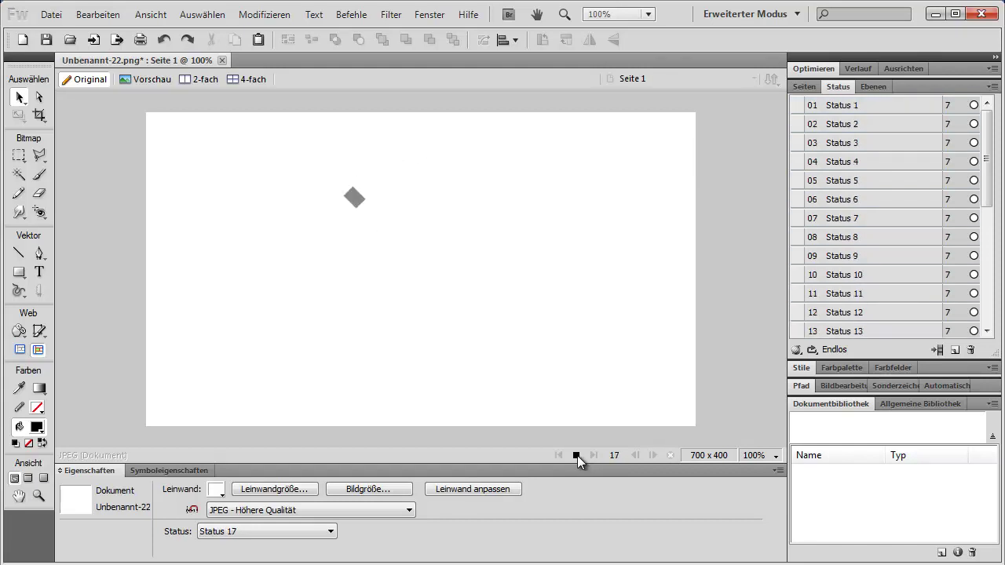
pyautogui.click(577, 455)
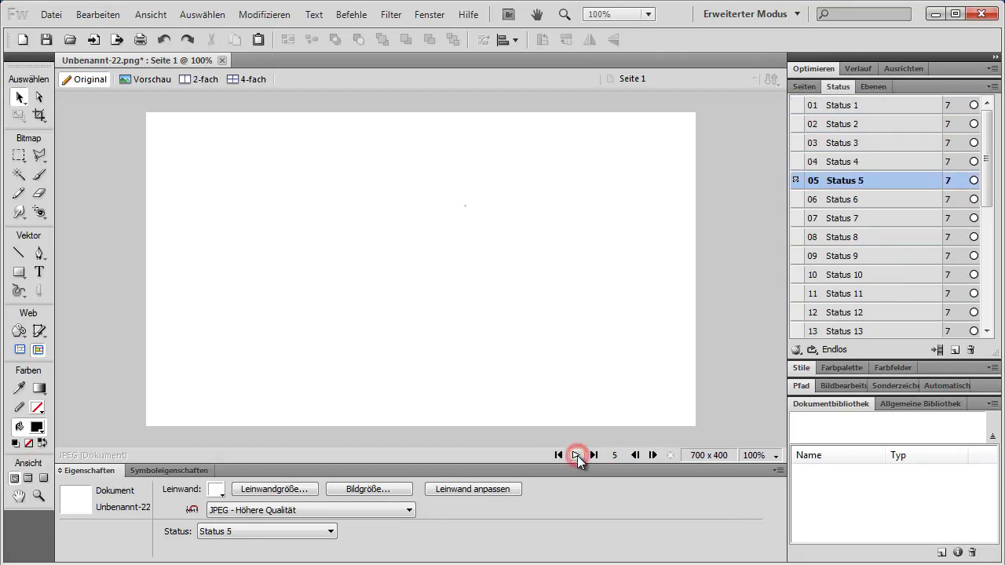